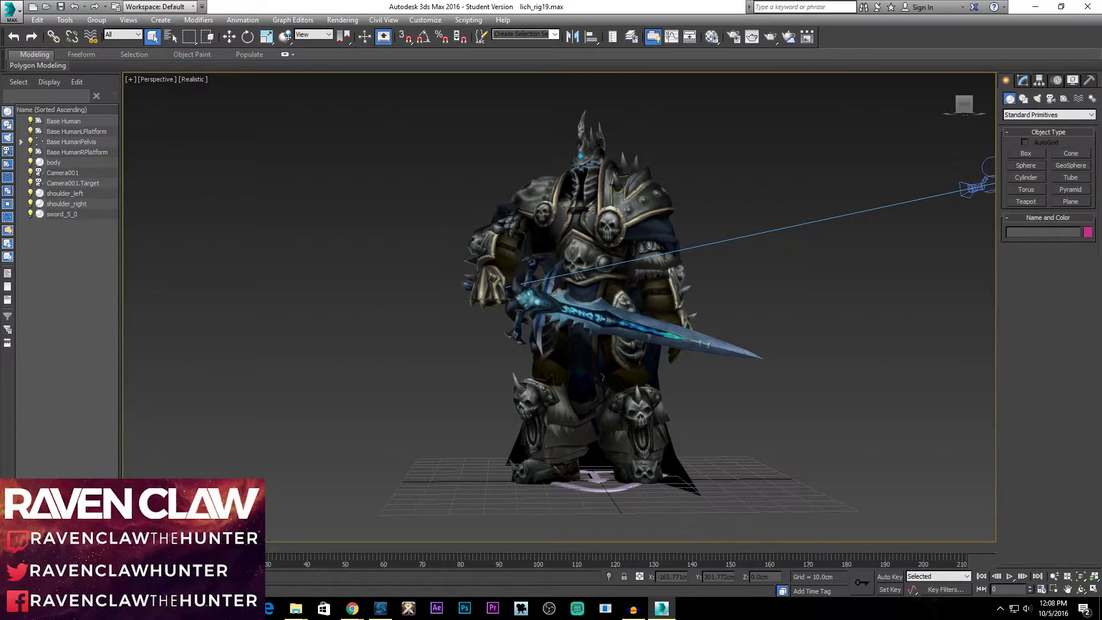
Switch to Chrome and review the account and installation options on Autodesk's free 3ds Max education page.
{"action": "key", "text": "alt+Tab"}
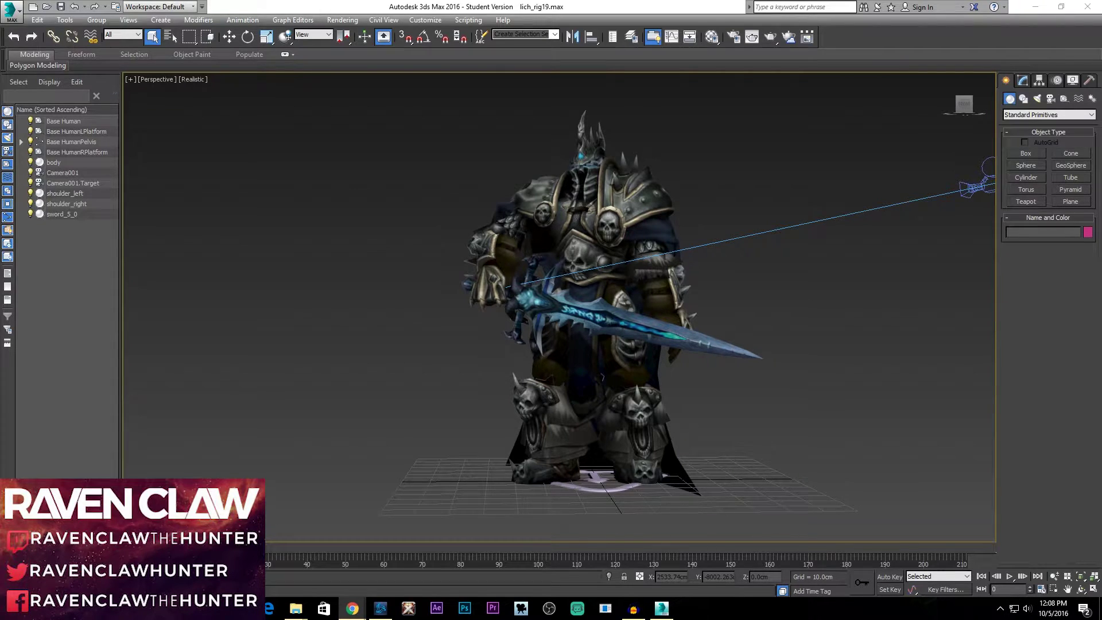
{"action": "key", "text": "alt+Tab"}
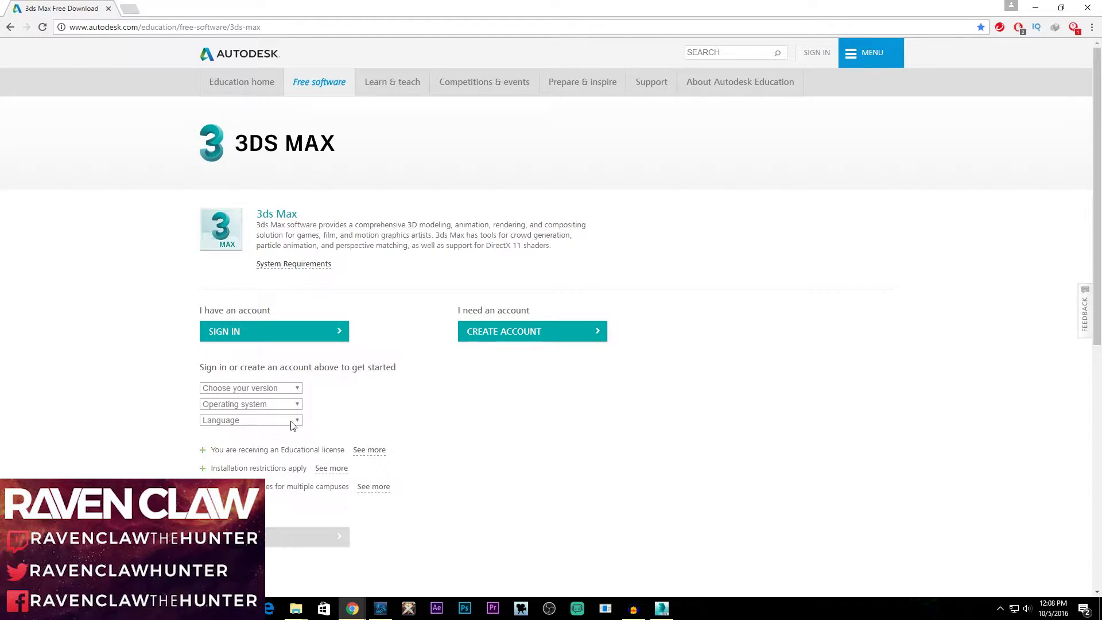
{"action": "scroll", "coordinate": [688, 333], "scroll_direction": "down", "scroll_amount": 3}
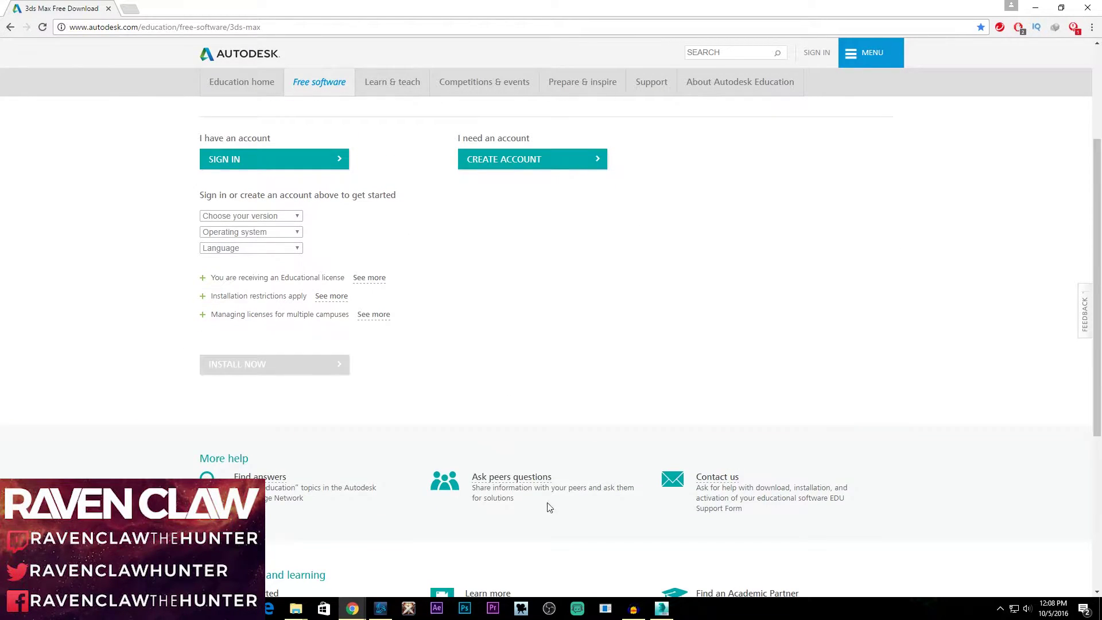
{"action": "scroll", "coordinate": [651, 416], "scroll_direction": "up", "scroll_amount": 3}
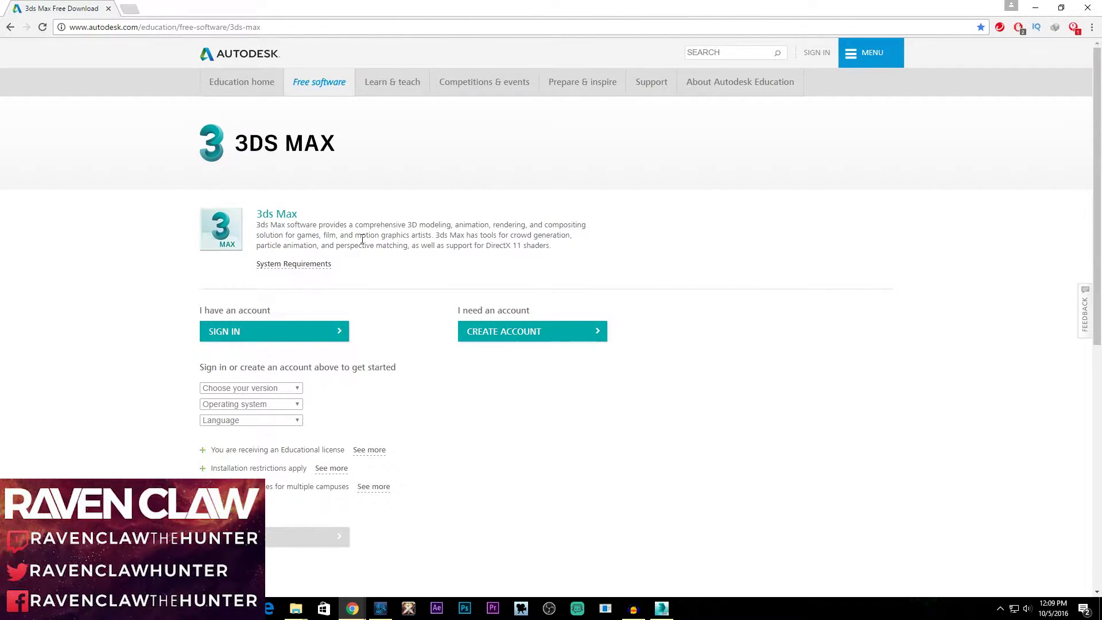
{"action": "left_click", "coordinate": [663, 610]}
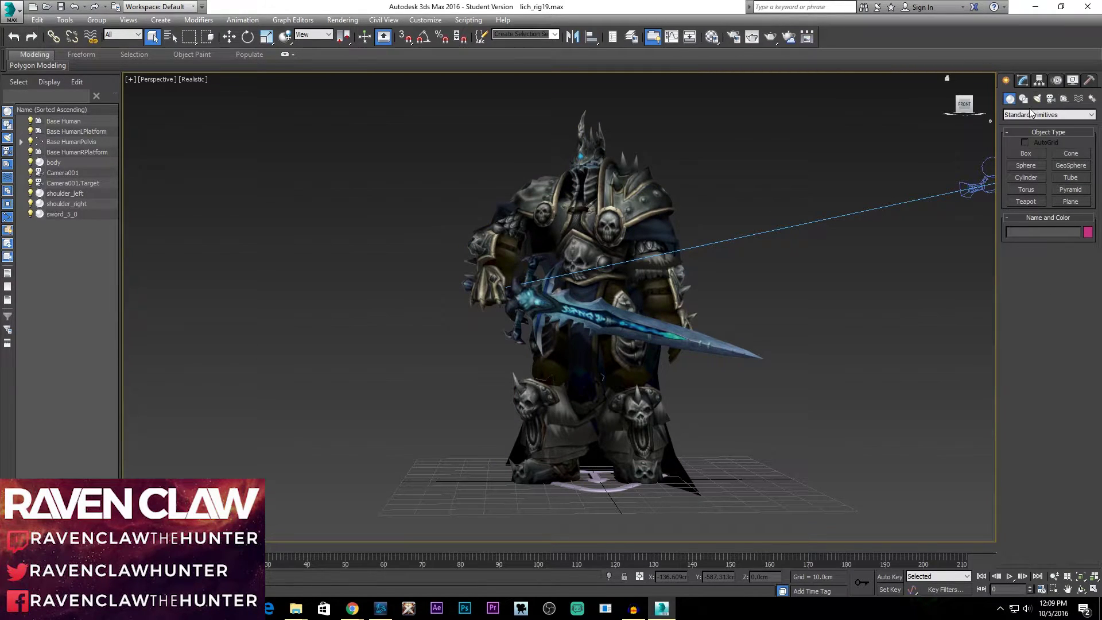
{"action": "left_click", "coordinate": [1022, 82]}
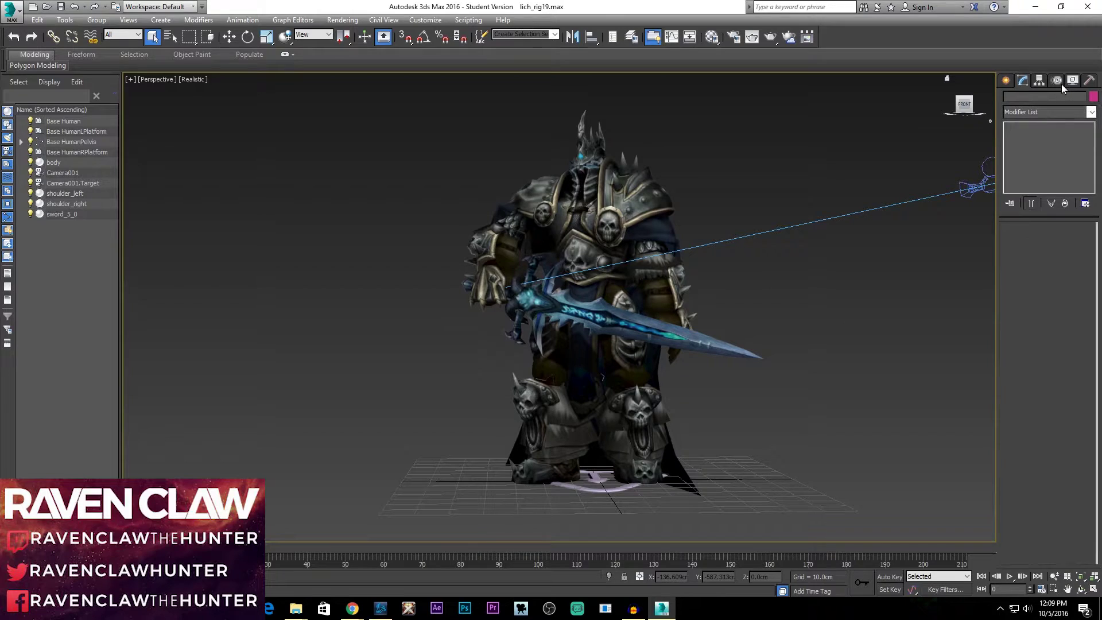
{"action": "left_click", "coordinate": [1006, 81]}
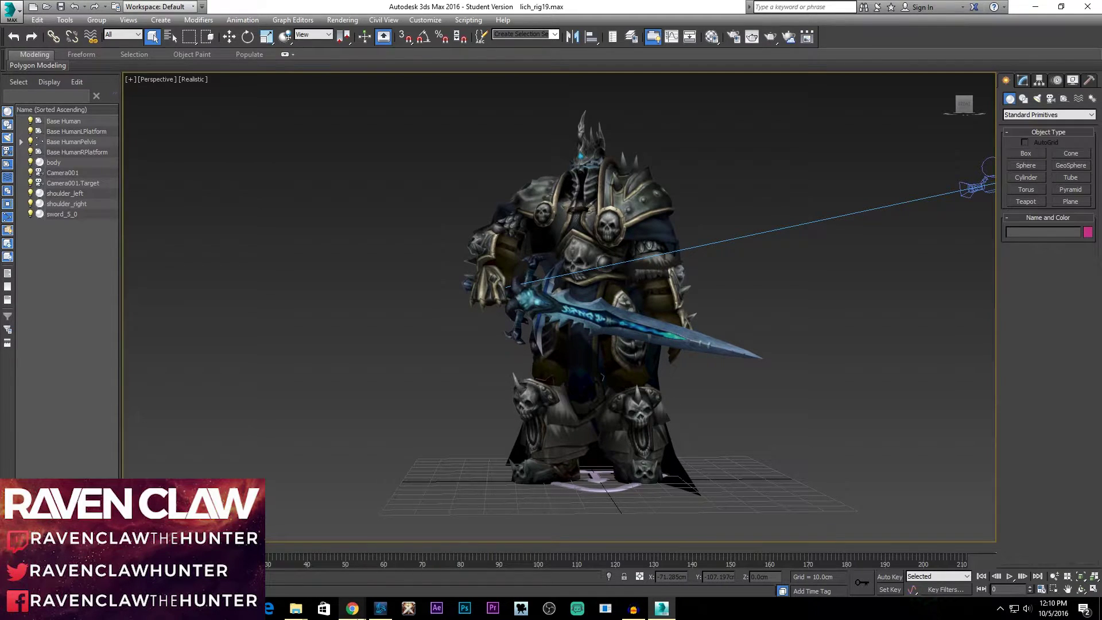
Bring up the WoW Model Exporter page in Chrome and review its features, known issues and download requirements.
{"action": "mouse_move", "coordinate": [379, 598]}
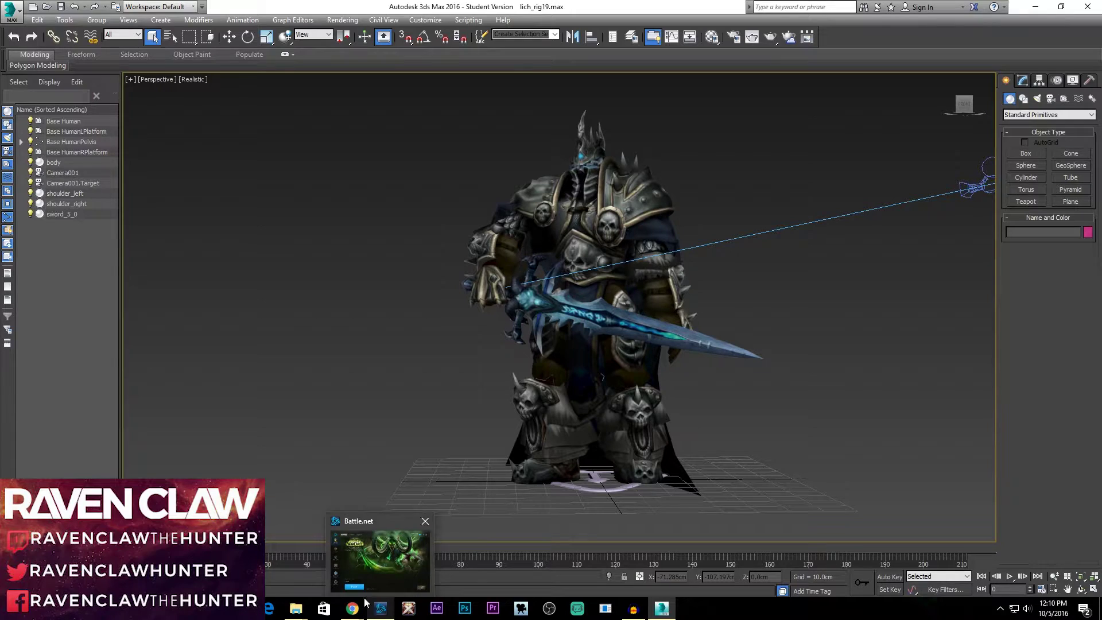
{"action": "left_click", "coordinate": [439, 568]}
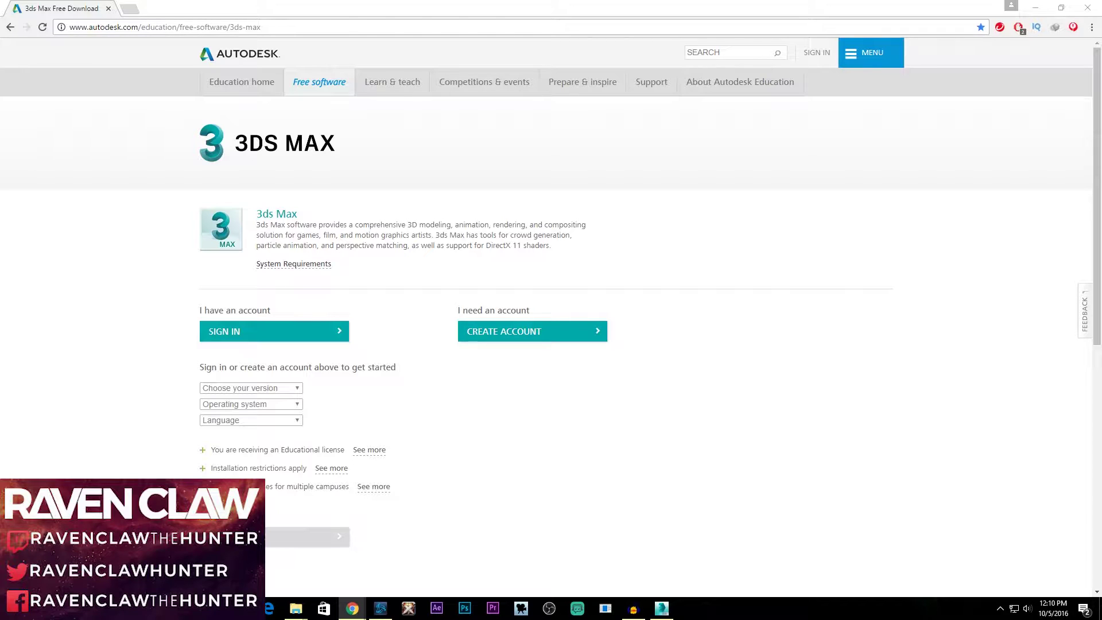
{"action": "left_click_drag", "start_coordinate": [0, 321], "coordinate": [351, 8]}
{"action": "scroll", "coordinate": [175, 140], "scroll_direction": "up", "scroll_amount": 2}
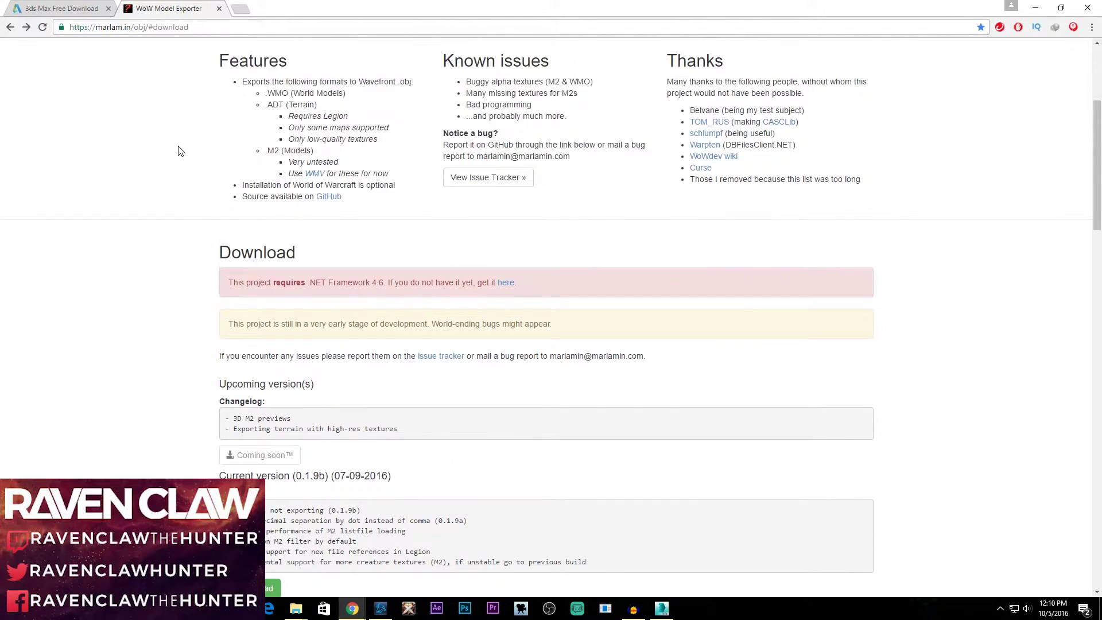
{"action": "scroll", "coordinate": [201, 223], "scroll_direction": "up", "scroll_amount": 2}
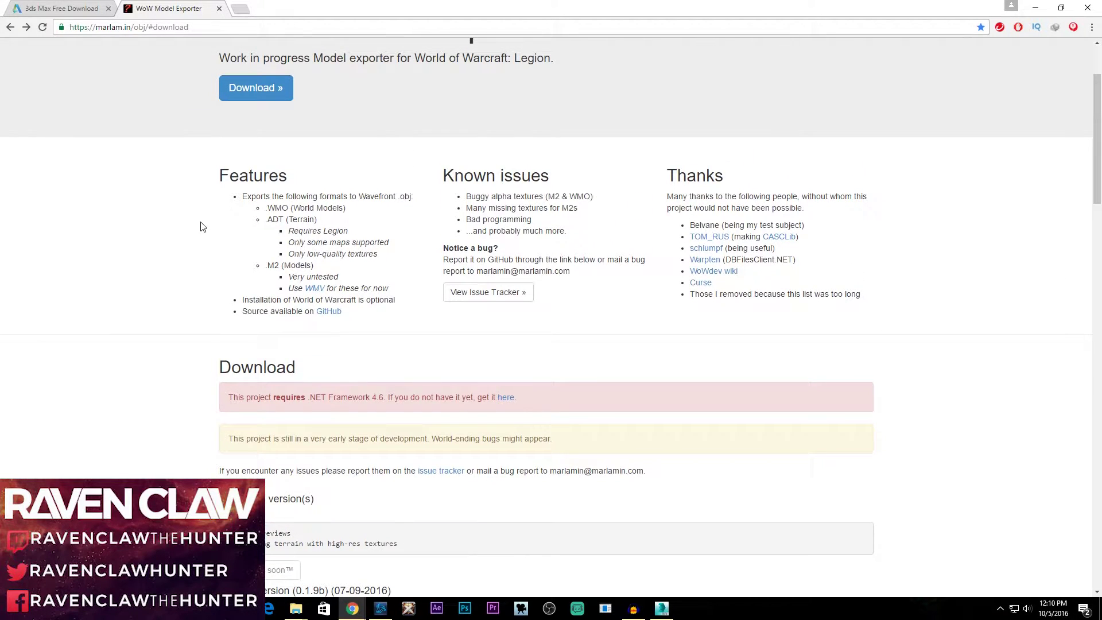
{"action": "scroll", "coordinate": [620, 356], "scroll_direction": "up", "scroll_amount": 2}
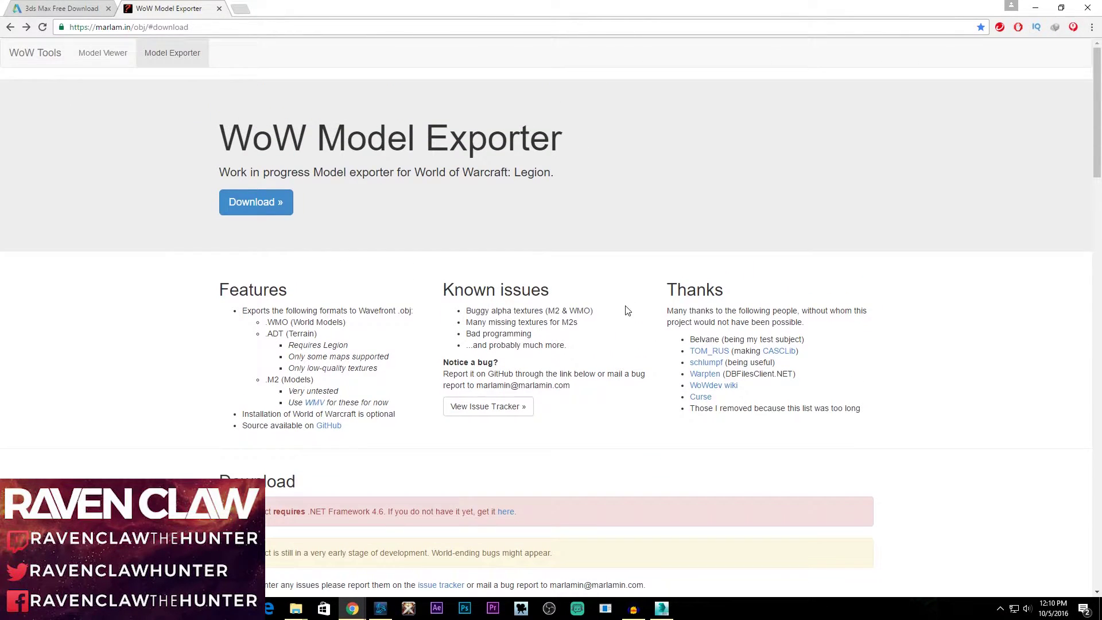
{"action": "scroll", "coordinate": [561, 339], "scroll_direction": "down", "scroll_amount": 3}
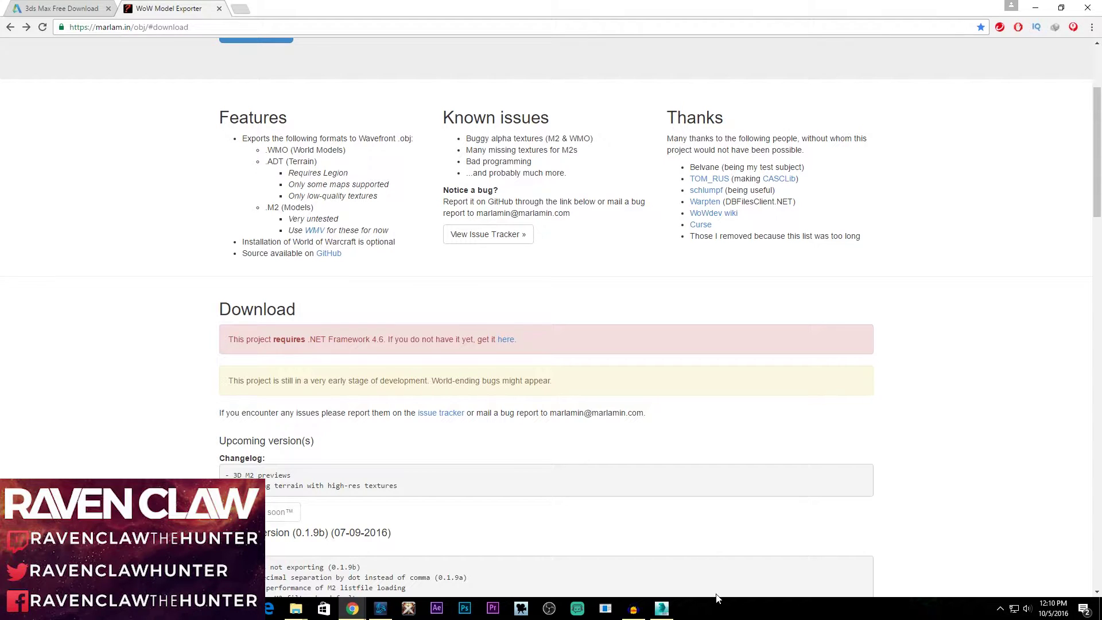
{"action": "left_click", "coordinate": [666, 609]}
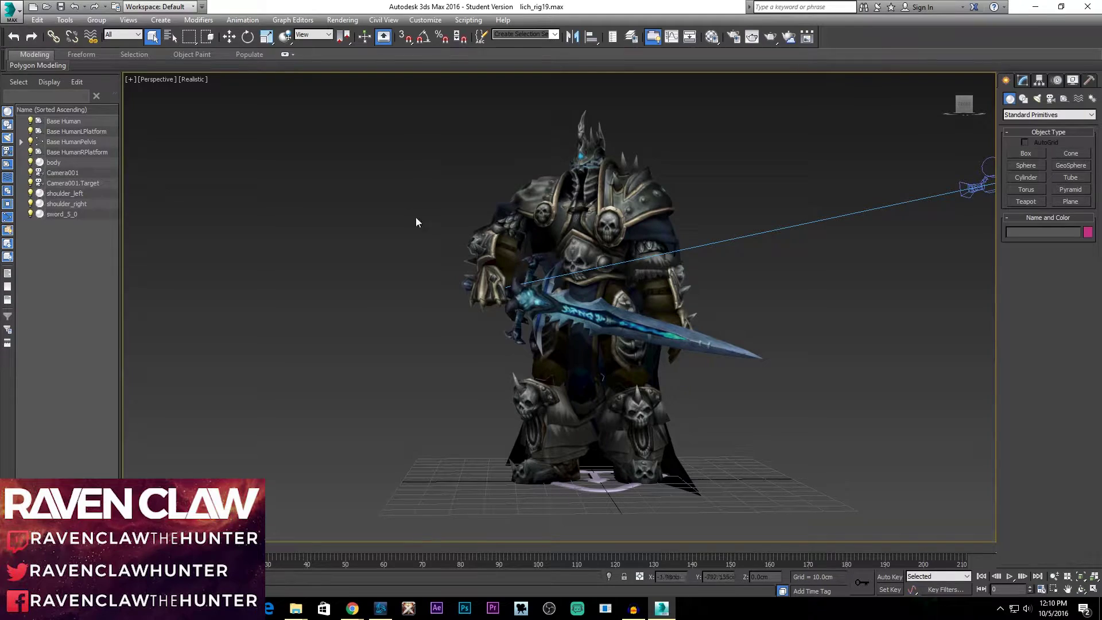
{"action": "left_click_drag", "start_coordinate": [186, 548], "coordinate": [325, 568]}
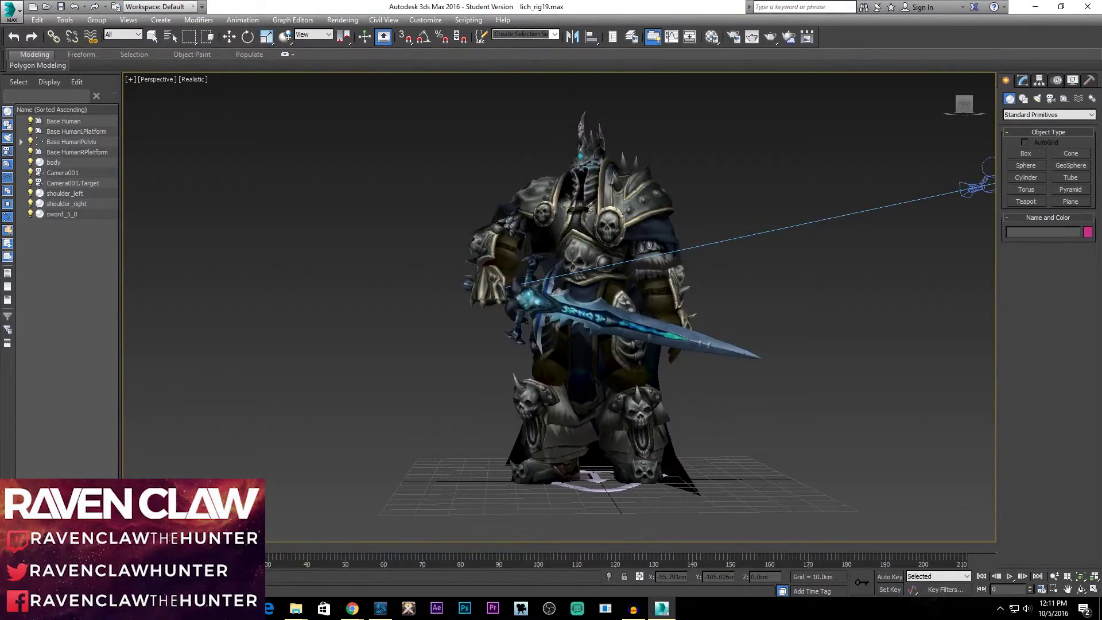
{"action": "left_click_drag", "start_coordinate": [253, 550], "coordinate": [160, 550]}
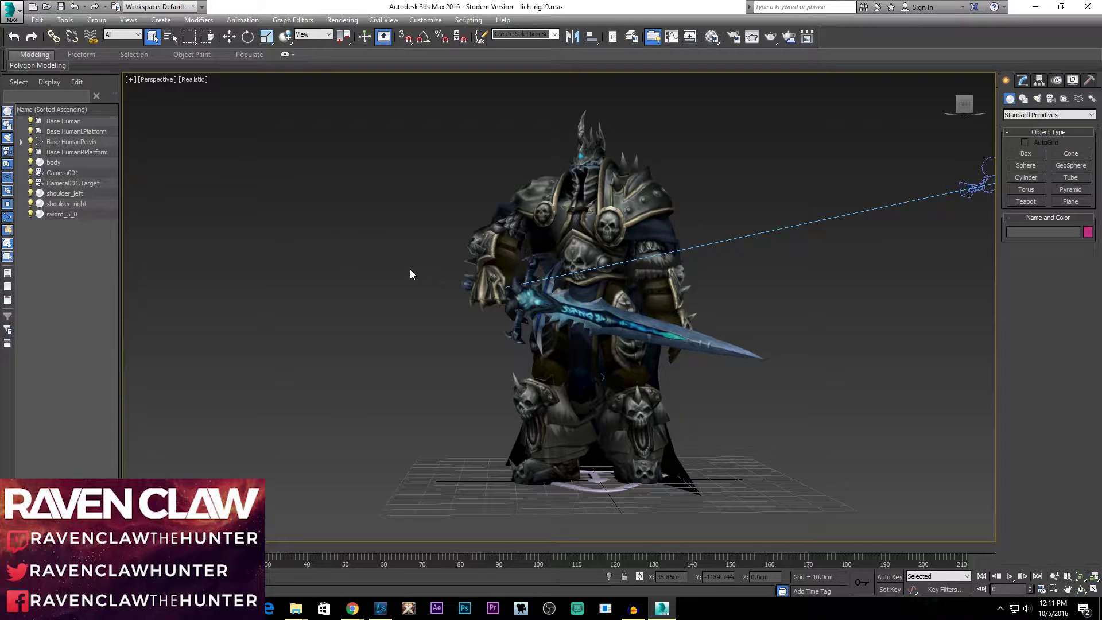
{"action": "mouse_move", "coordinate": [152, 547]}
{"action": "left_mouse_down"}
{"action": "mouse_move", "coordinate": [218, 548]}
{"action": "mouse_move", "coordinate": [150, 547]}
{"action": "left_mouse_up"}
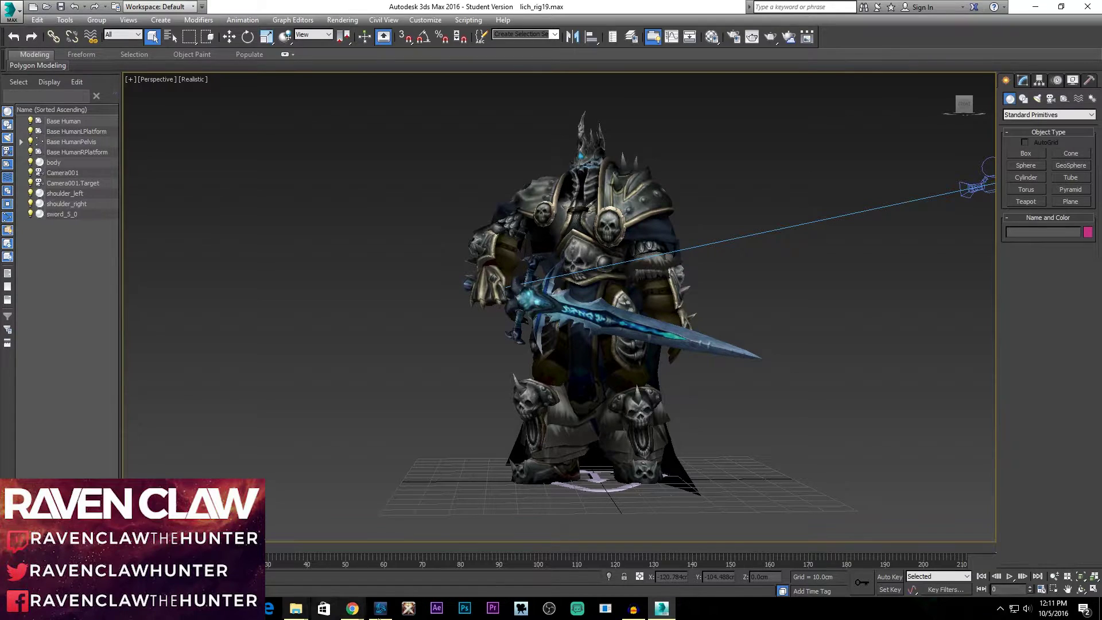
Switch back to Chrome and try to download version 0.1.9b of the WoW Model Exporter, cancelling the duplicate download.
{"action": "mouse_move", "coordinate": [352, 608]}
{"action": "left_click", "coordinate": [425, 544]}
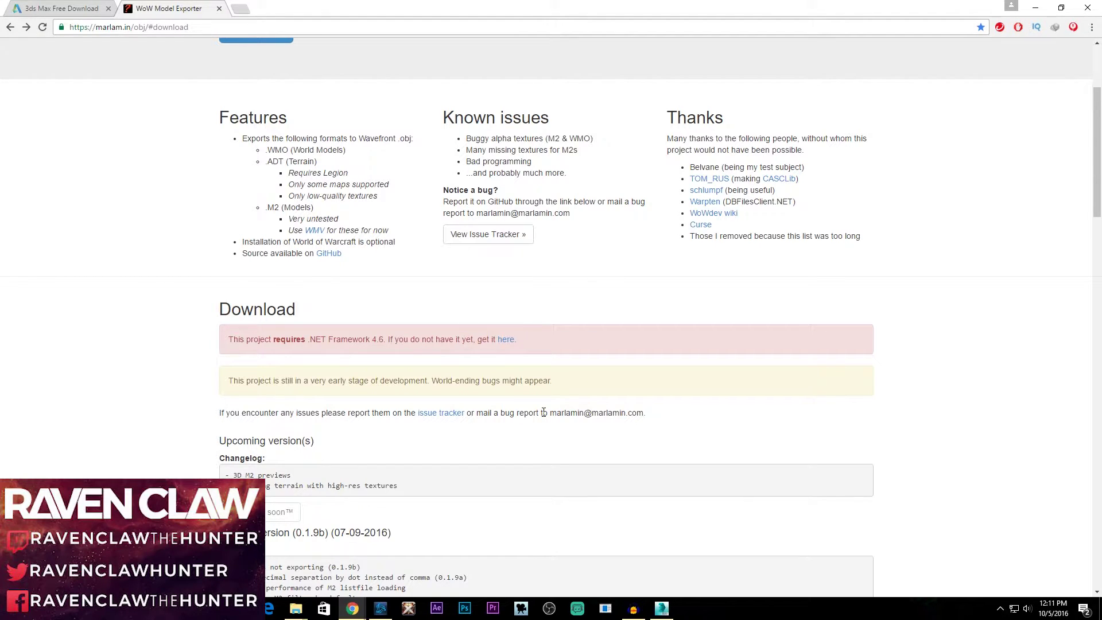
{"action": "scroll", "coordinate": [584, 406], "scroll_direction": "up", "scroll_amount": 2}
{"action": "scroll", "coordinate": [651, 416], "scroll_direction": "down", "scroll_amount": 1}
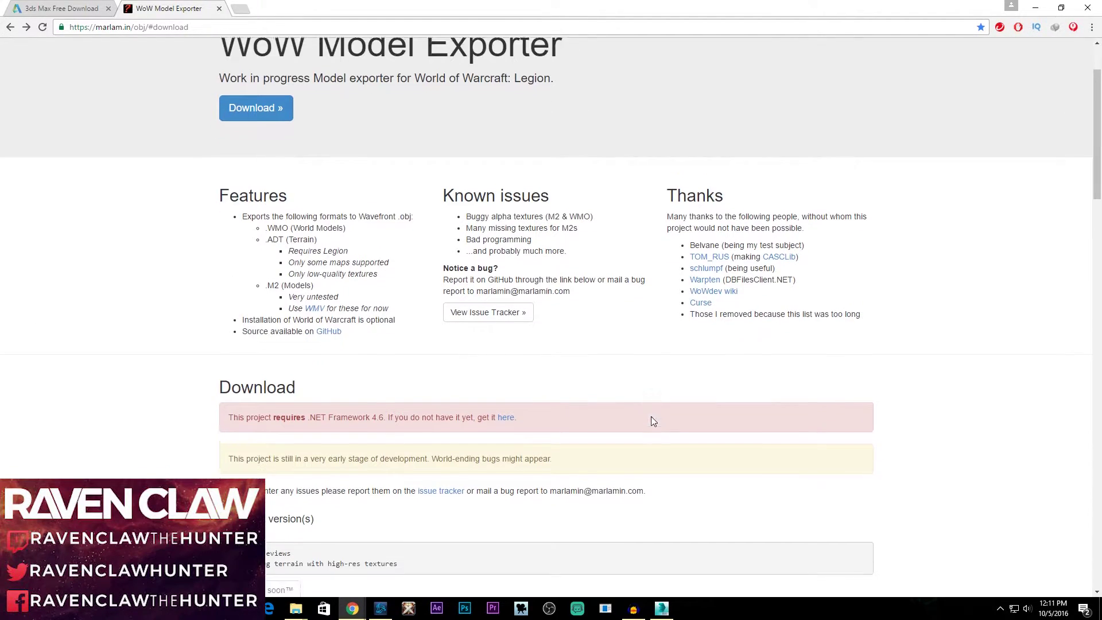
{"action": "scroll", "coordinate": [760, 448], "scroll_direction": "down", "scroll_amount": 1}
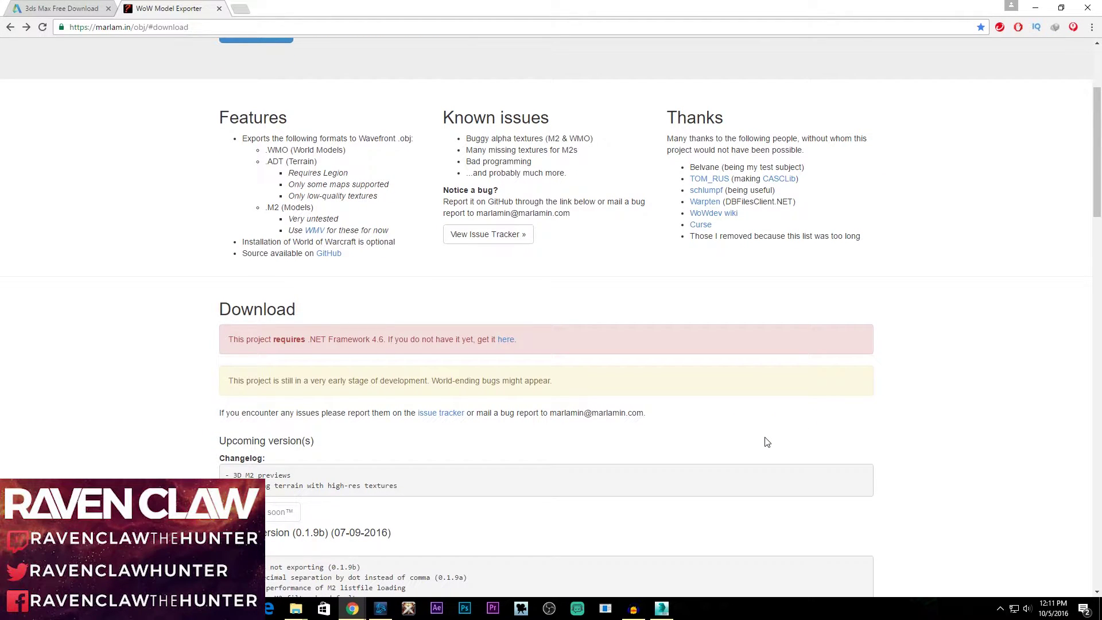
{"action": "scroll", "coordinate": [767, 442], "scroll_direction": "down", "scroll_amount": 2}
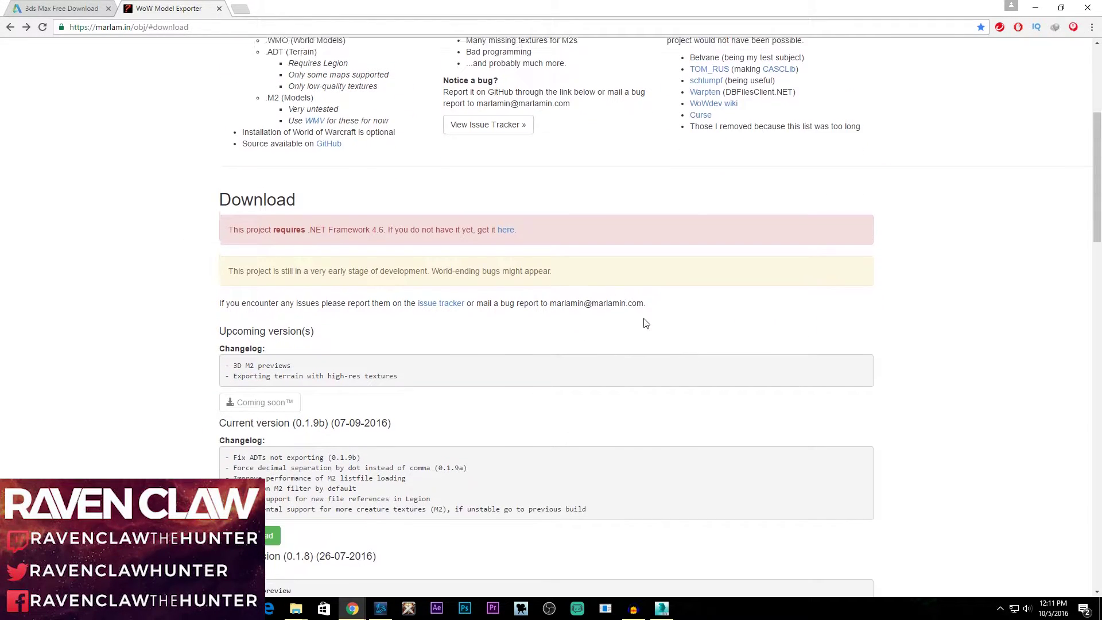
{"action": "scroll", "coordinate": [580, 420], "scroll_direction": "down", "scroll_amount": 3}
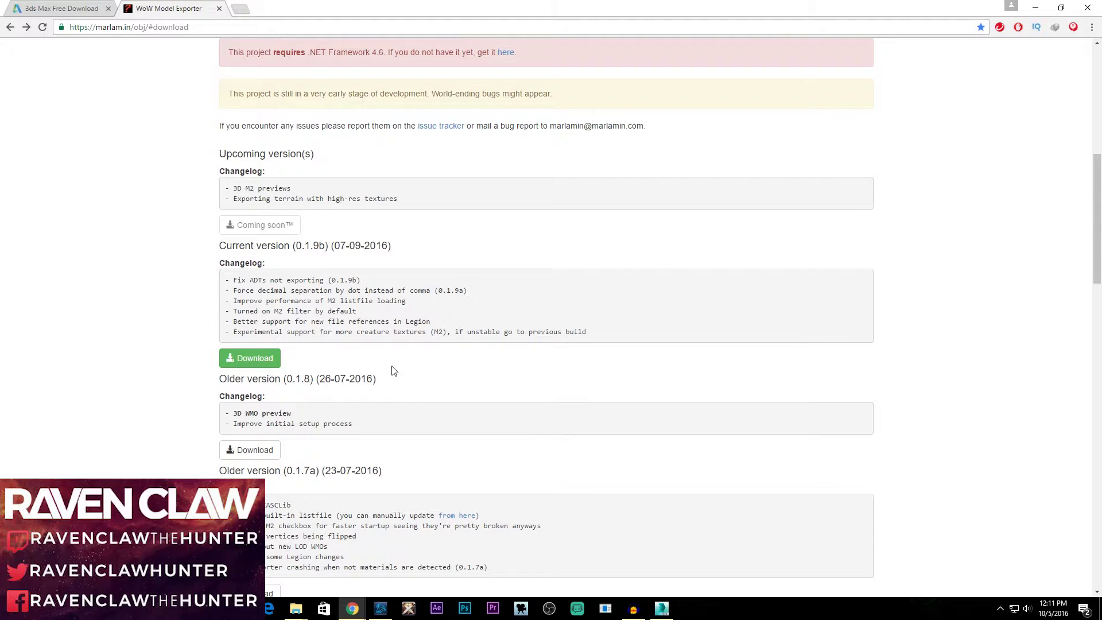
{"action": "left_click", "coordinate": [232, 366]}
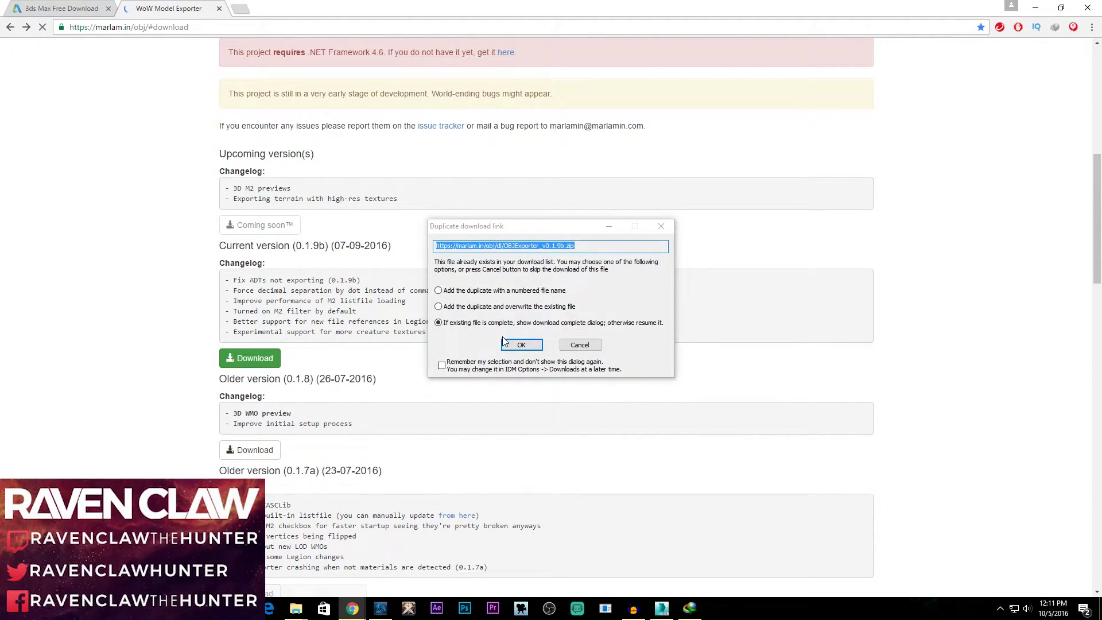
{"action": "left_click", "coordinate": [591, 347]}
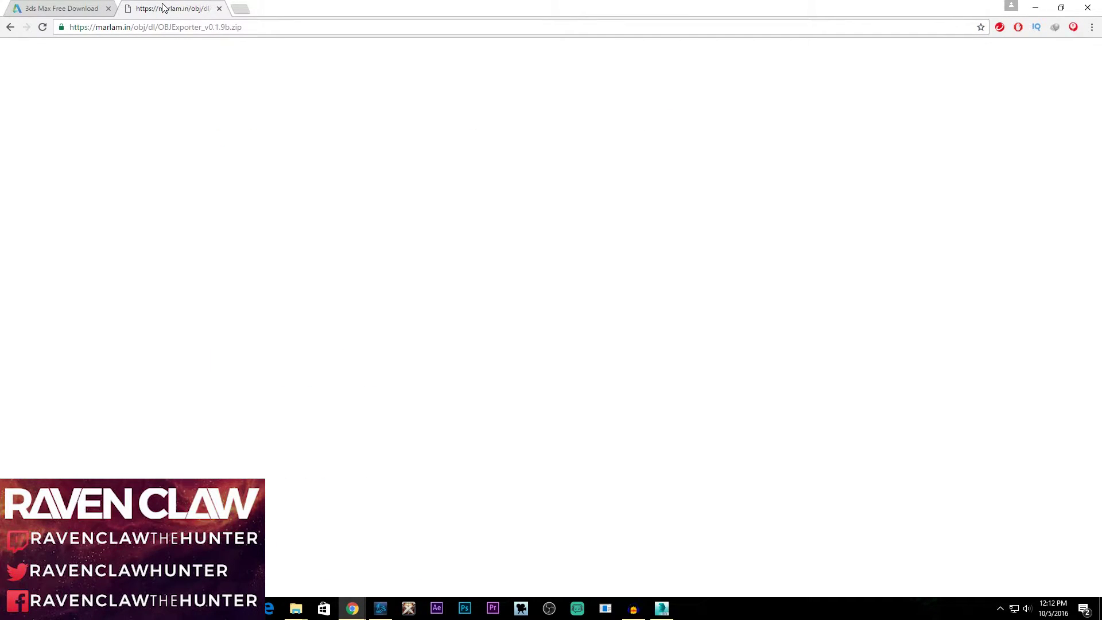
Switch to the OBJExporter_v0.1.9a folder in File Explorer, launch OBJExporterUI.exe and move its window clear of the file list.
{"action": "left_click", "coordinate": [298, 610]}
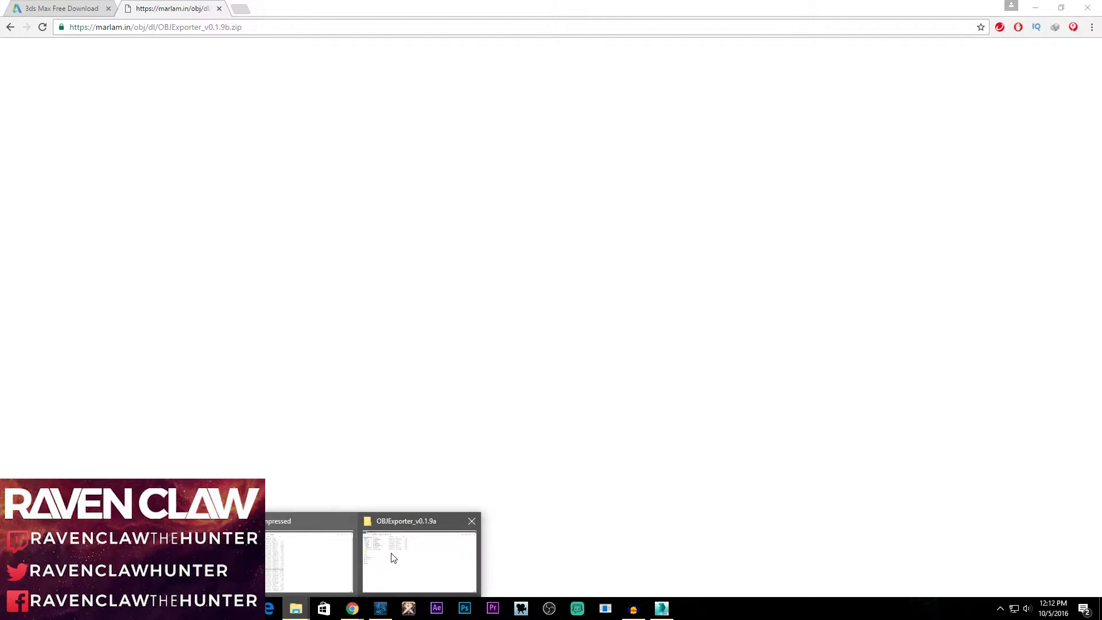
{"action": "left_click", "coordinate": [405, 556]}
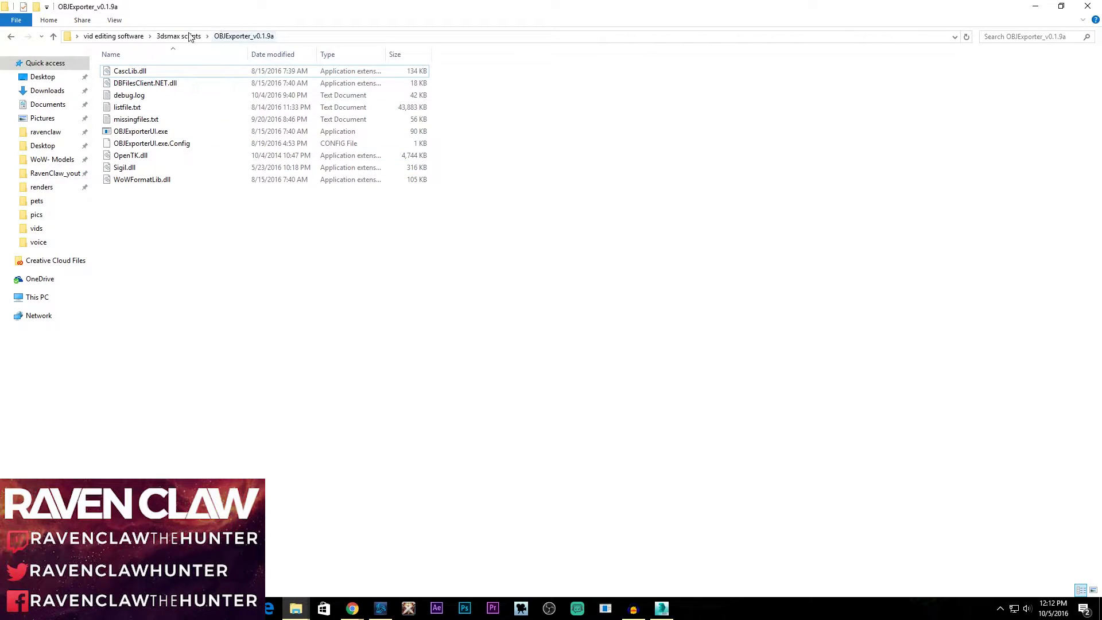
{"action": "left_click", "coordinate": [144, 136]}
{"action": "double_click", "coordinate": [144, 136]}
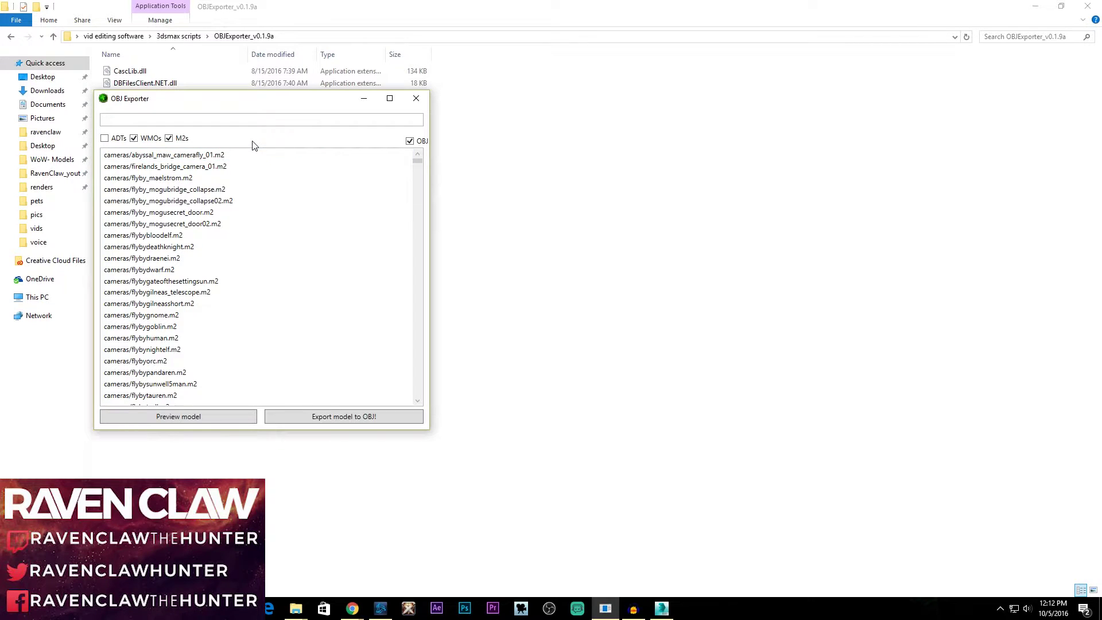
{"action": "right_click", "coordinate": [112, 103]}
{"action": "key", "text": "Escape"}
{"action": "left_click_drag", "start_coordinate": [214, 103], "coordinate": [442, 77]}
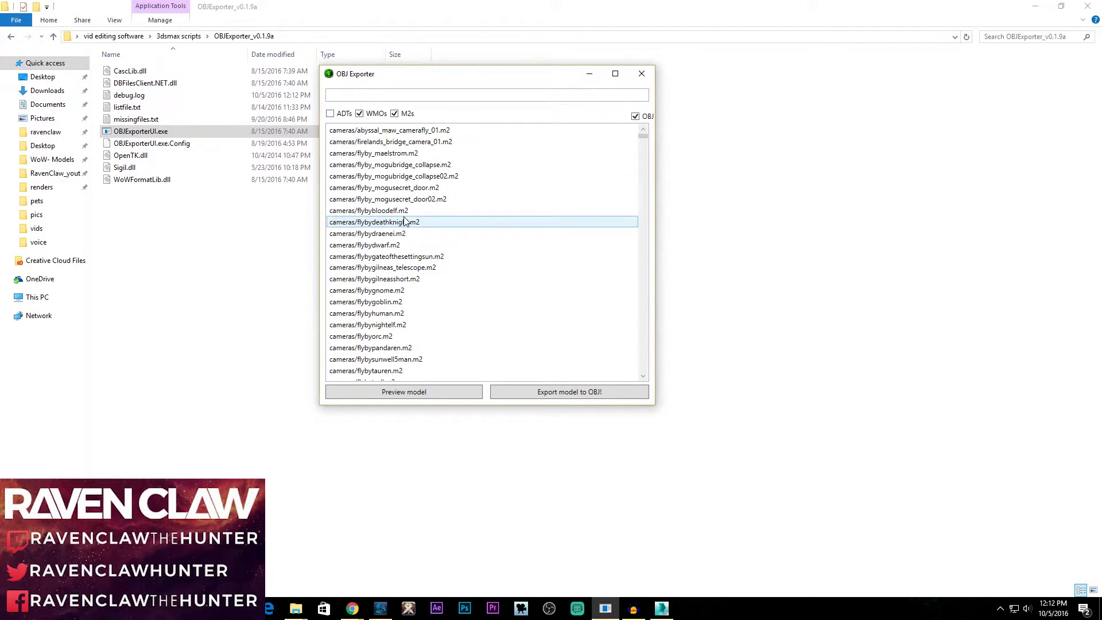
Filter the model list by "illid" and select creature/abyssalillidan/abyssal_illidan.m2.
{"action": "left_click", "coordinate": [415, 191]}
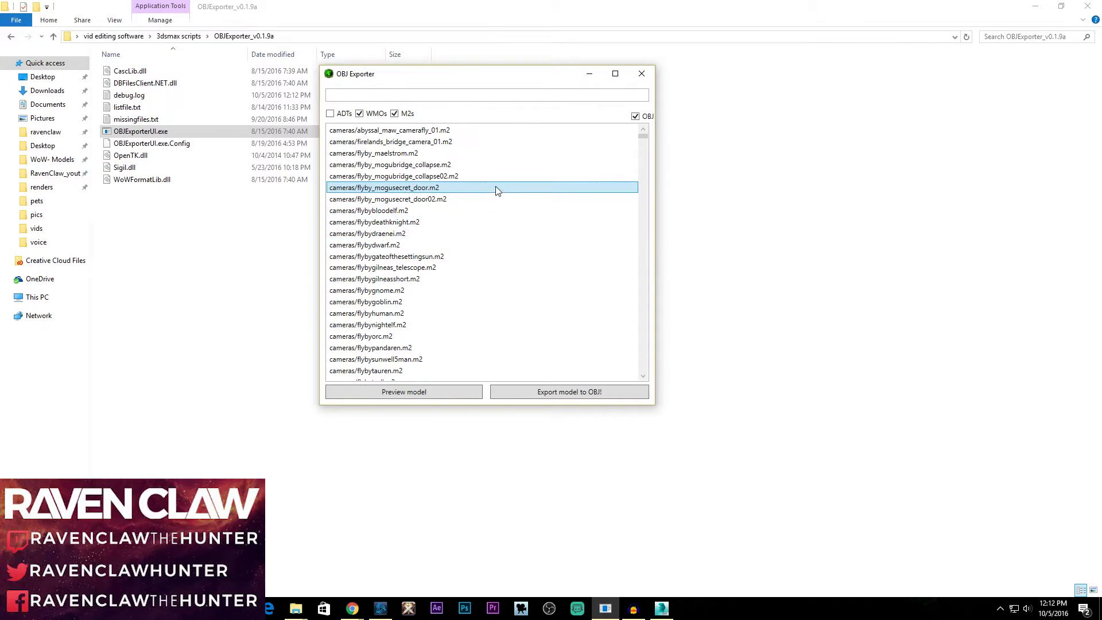
{"action": "left_click", "coordinate": [442, 168]}
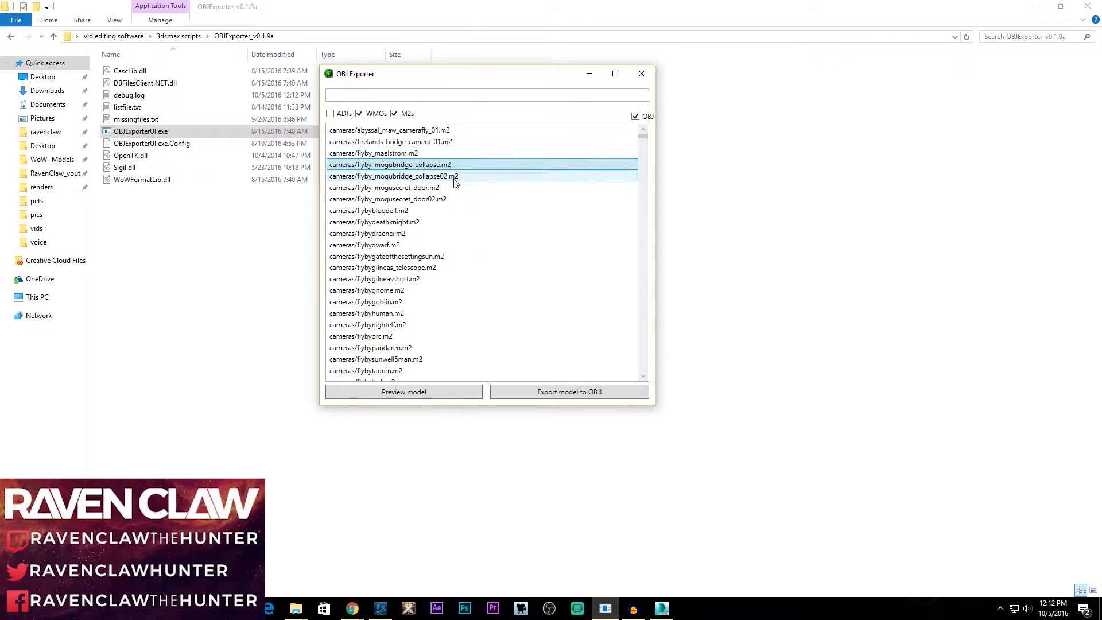
{"action": "left_click", "coordinate": [373, 98]}
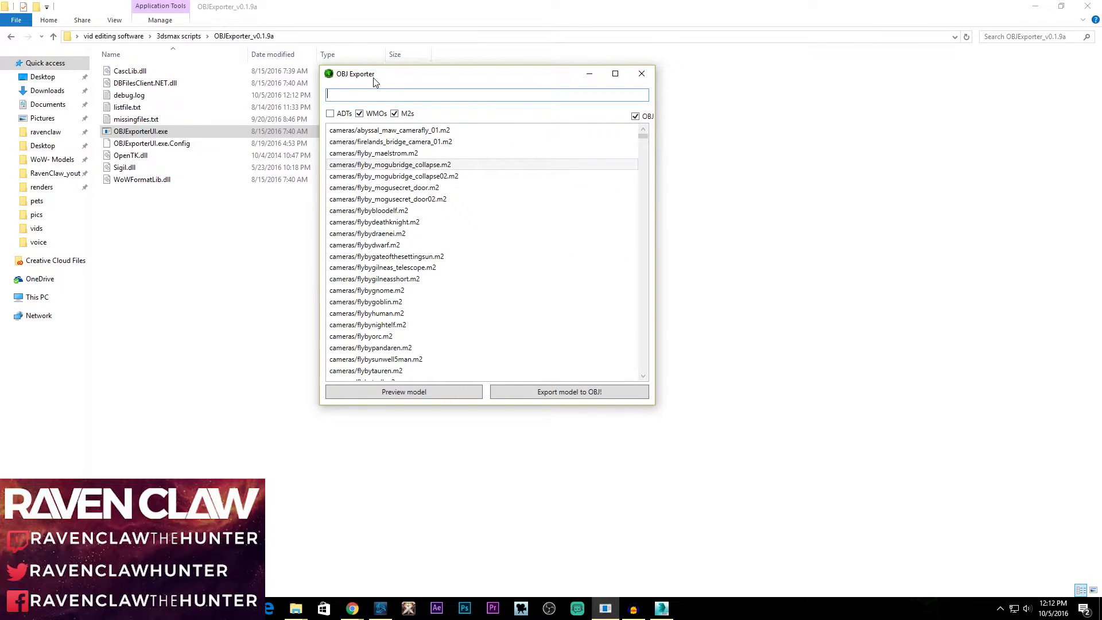
{"action": "type", "text": "illid"}
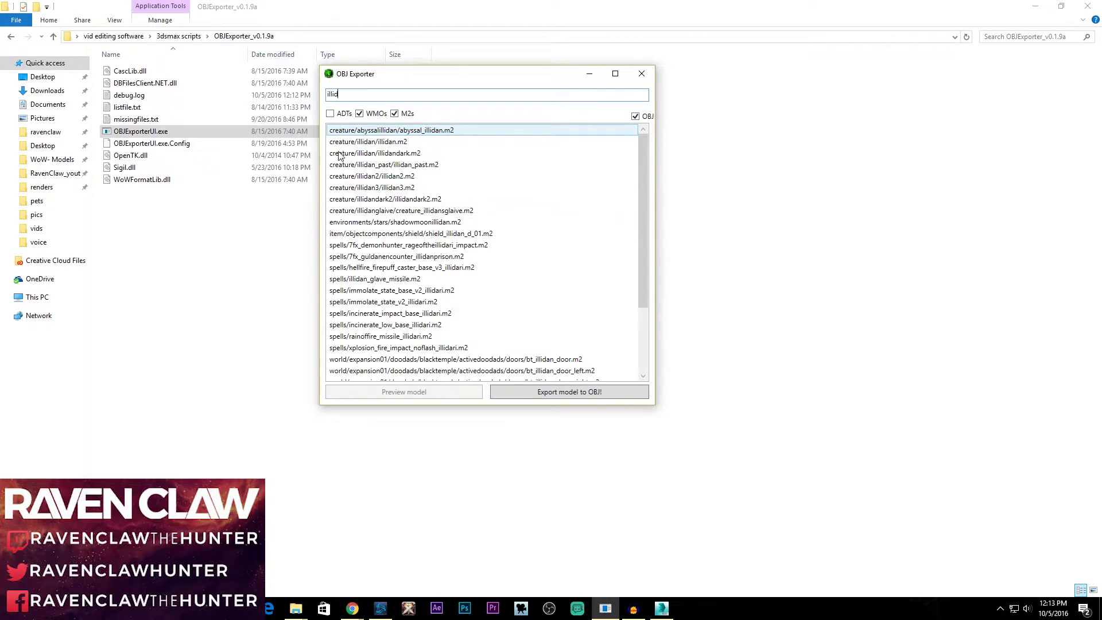
{"action": "left_click", "coordinate": [385, 131]}
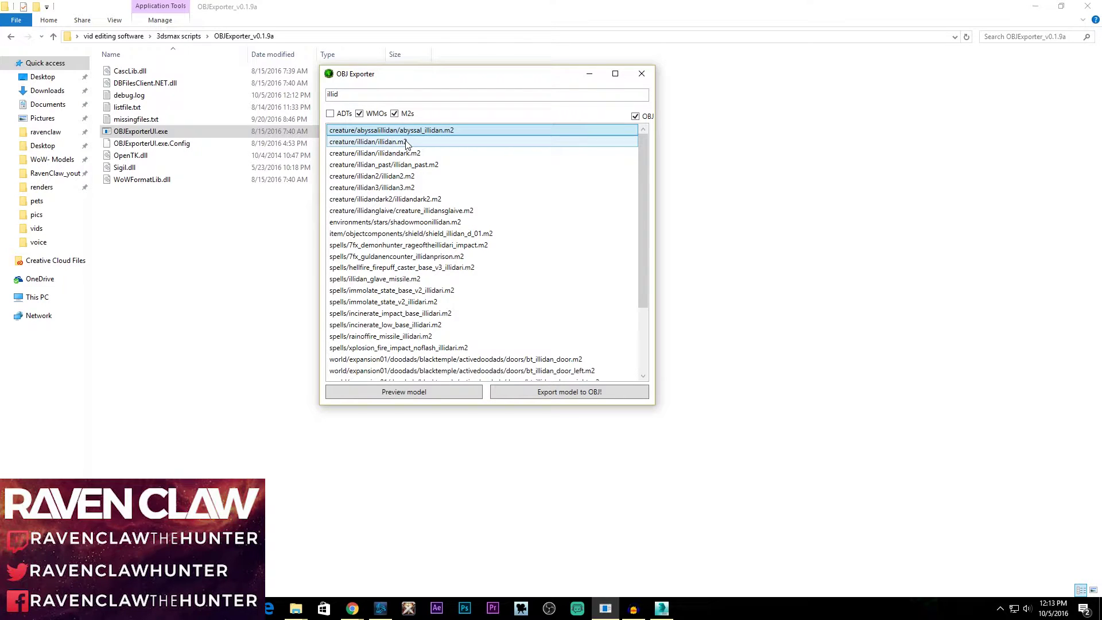
{"action": "left_click", "coordinate": [662, 609]}
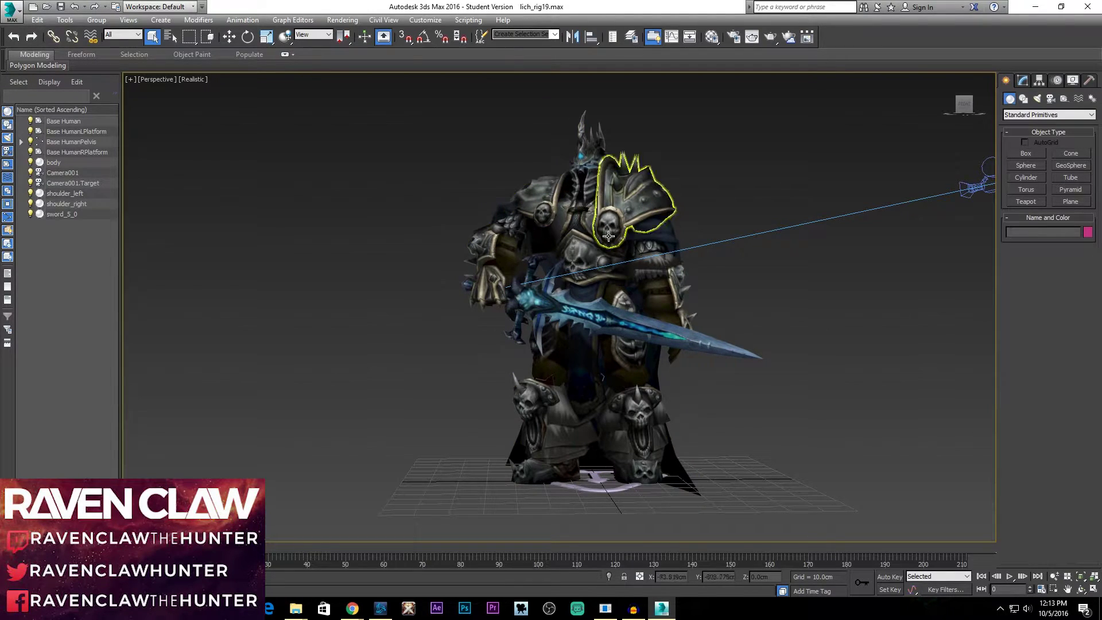
{"action": "left_click", "coordinate": [615, 613]}
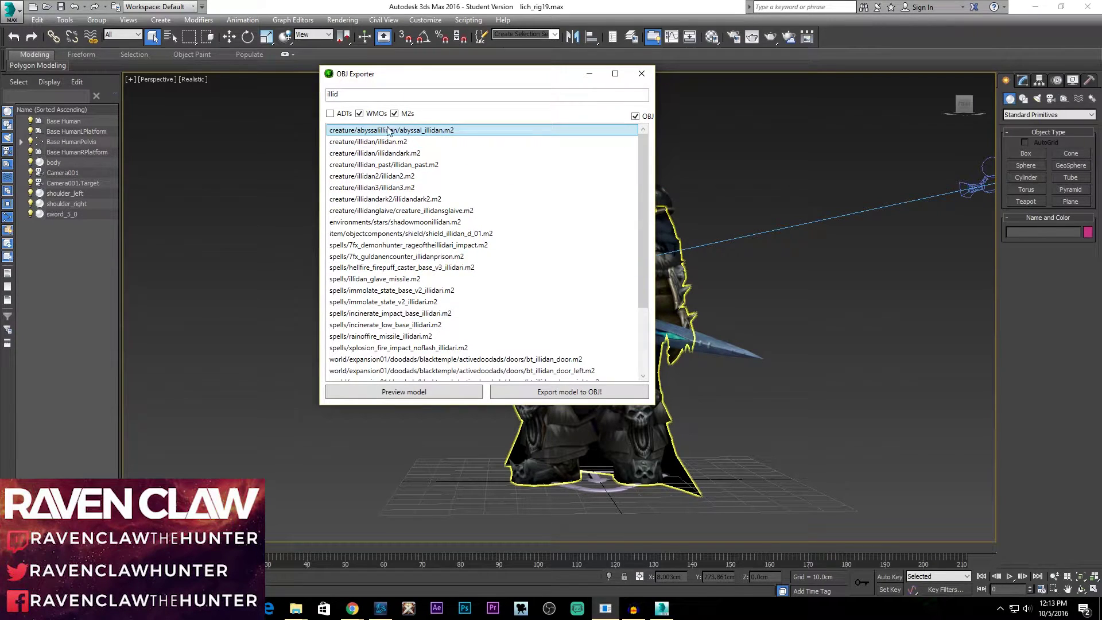
Move the OBJ Exporter window clear of the character, try to preview creature/illidan/illidan.m2 and look through the rest of the filtered models.
{"action": "left_click_drag", "start_coordinate": [496, 80], "coordinate": [282, 83]}
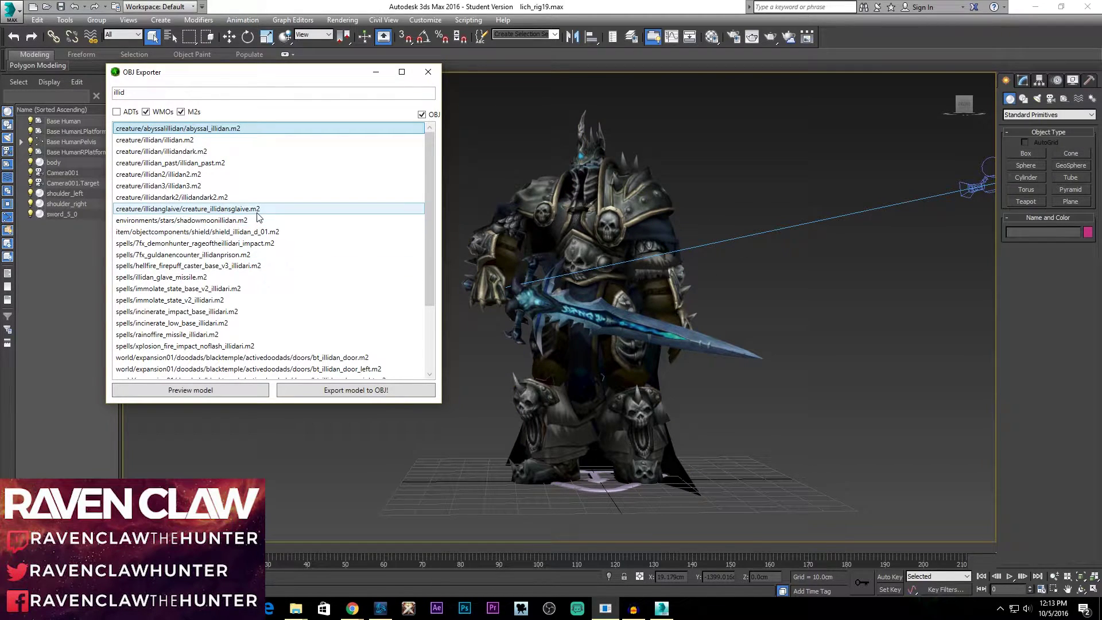
{"action": "left_click", "coordinate": [166, 141]}
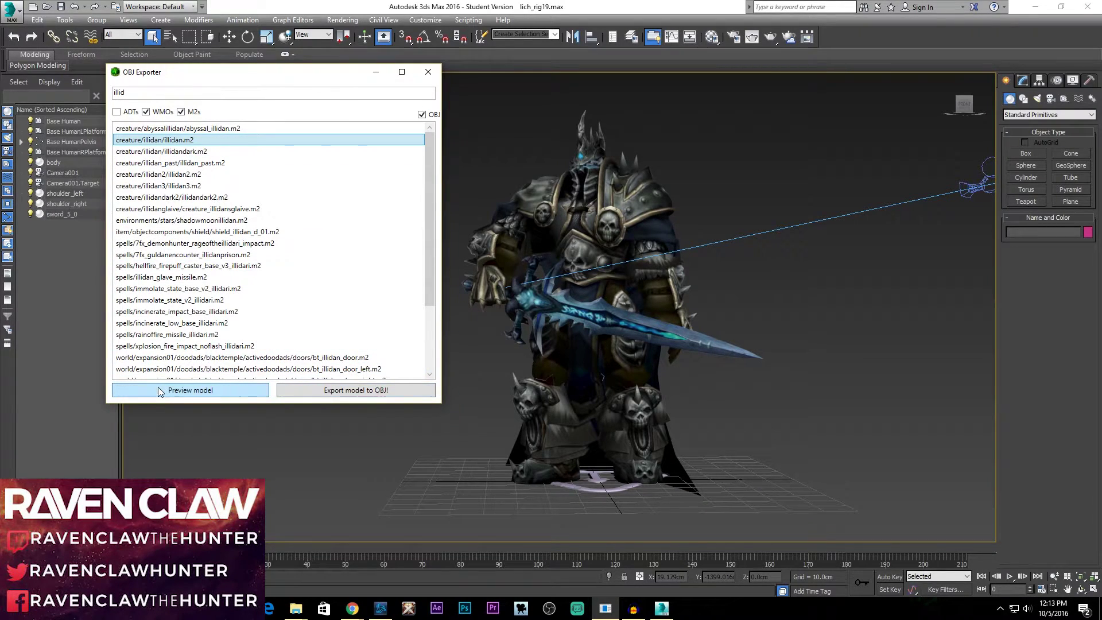
{"action": "left_click", "coordinate": [191, 393]}
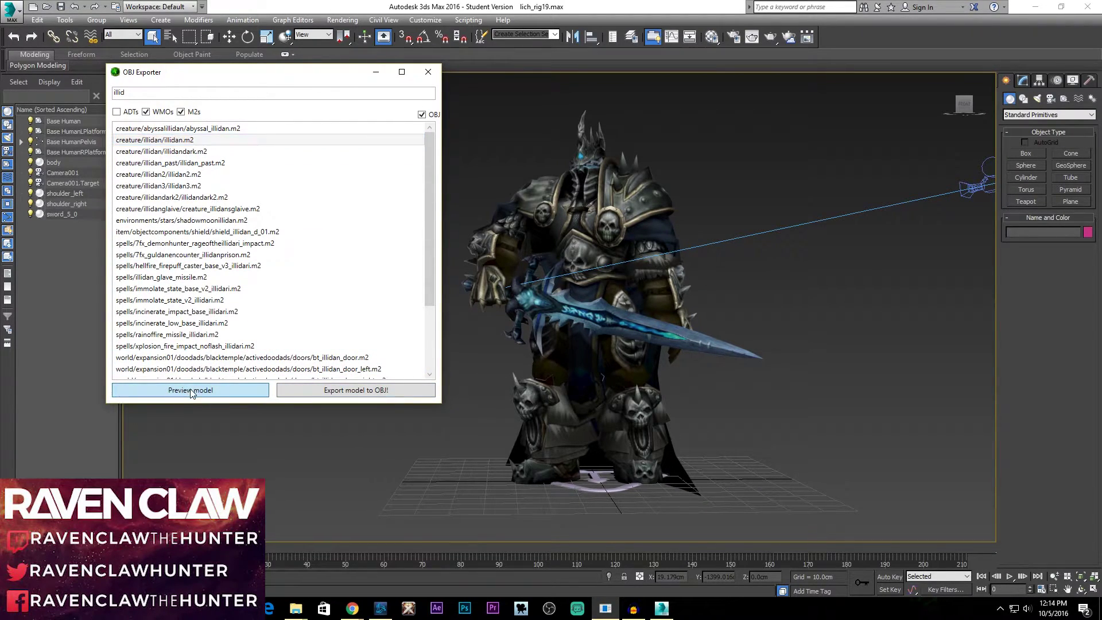
{"action": "left_click", "coordinate": [197, 150]}
{"action": "left_click", "coordinate": [190, 143]}
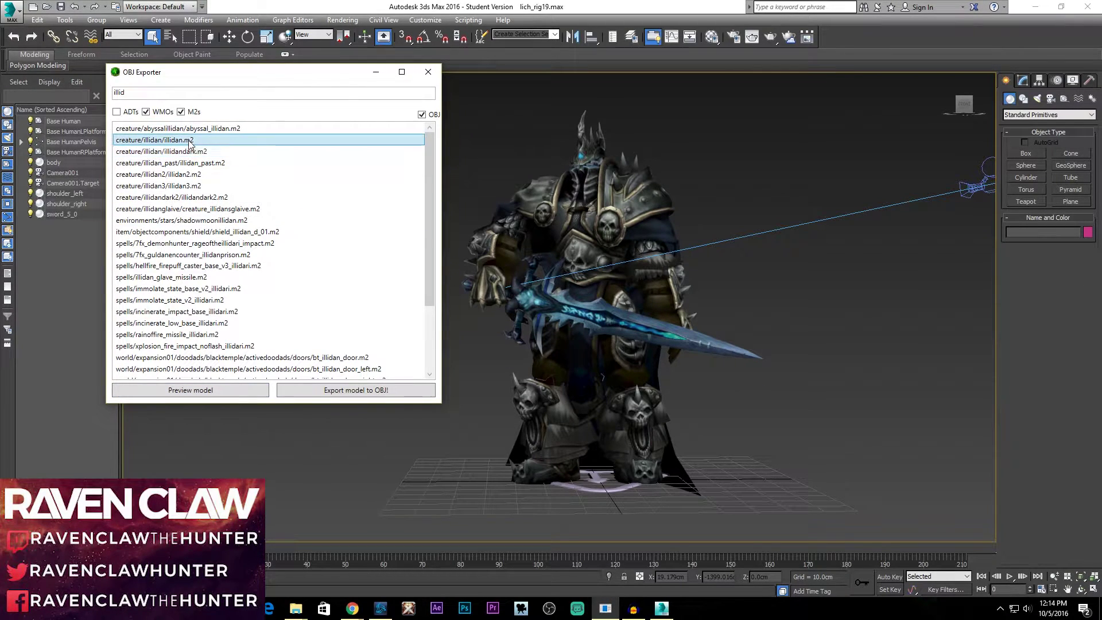
{"action": "left_click_drag", "start_coordinate": [429, 145], "coordinate": [428, 312]}
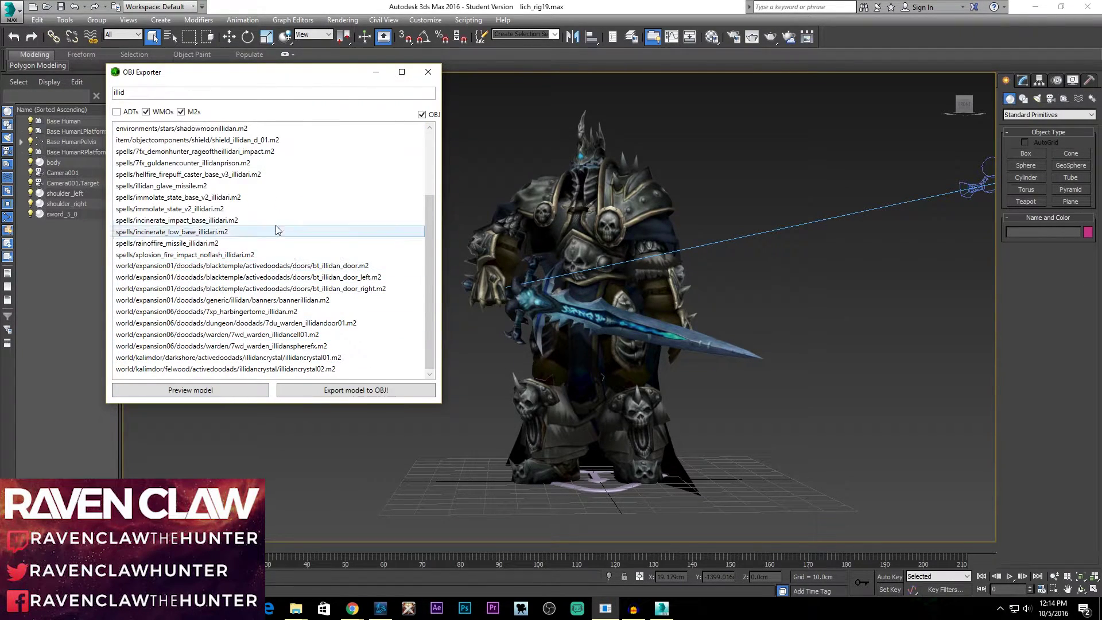
Filter the model list by "stormwind" and preview world/wmo/azeroth/buildings/stormwind/sw_keep.wmo.
{"action": "left_click_drag", "start_coordinate": [131, 93], "coordinate": [110, 96]}
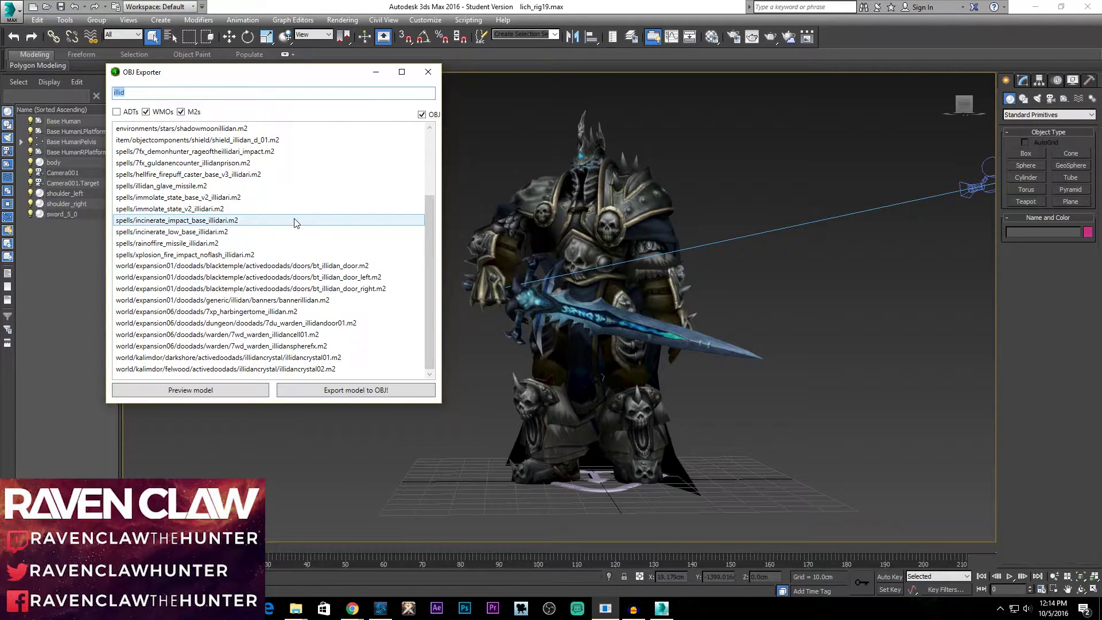
{"action": "type", "text": "storm"}
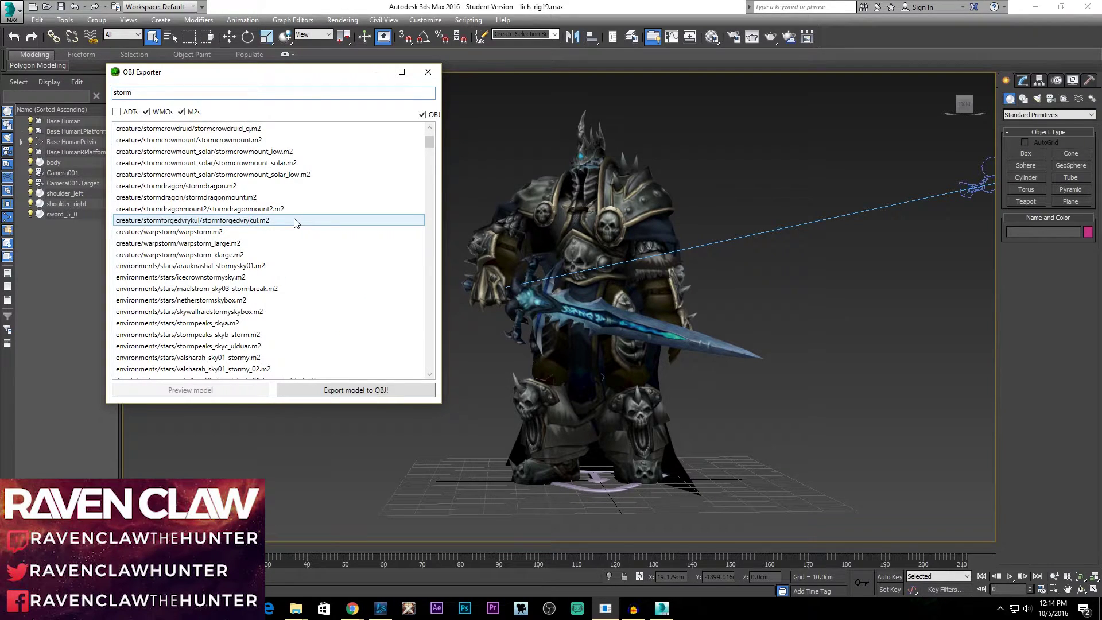
{"action": "type", "text": "wind"}
{"action": "scroll", "coordinate": [310, 226], "scroll_direction": "down", "scroll_amount": 20}
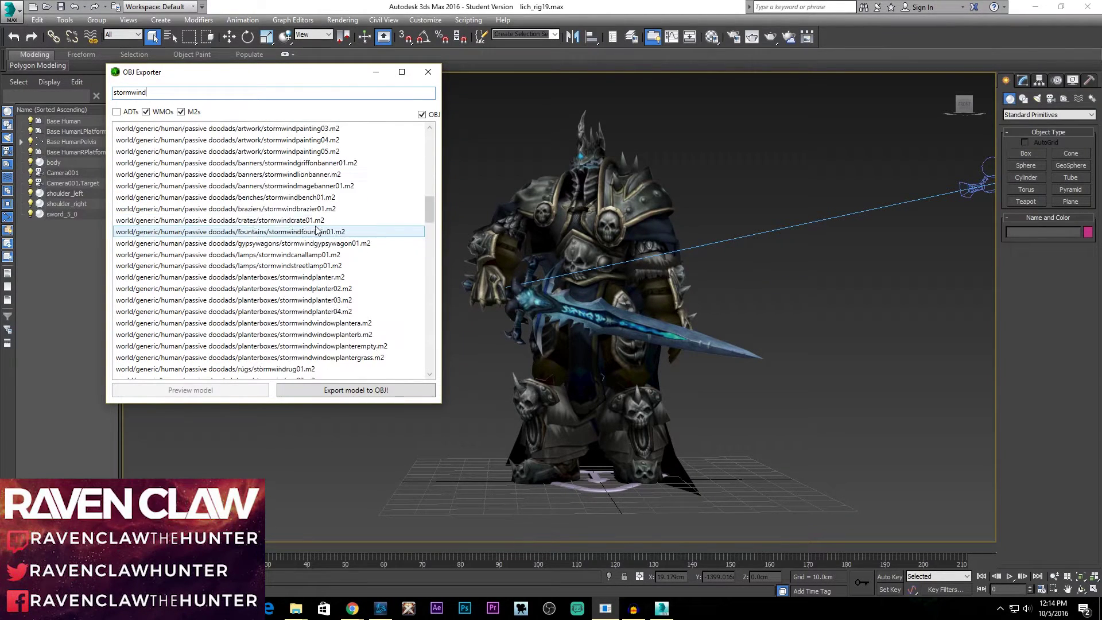
{"action": "scroll", "coordinate": [329, 230], "scroll_direction": "down", "scroll_amount": 15}
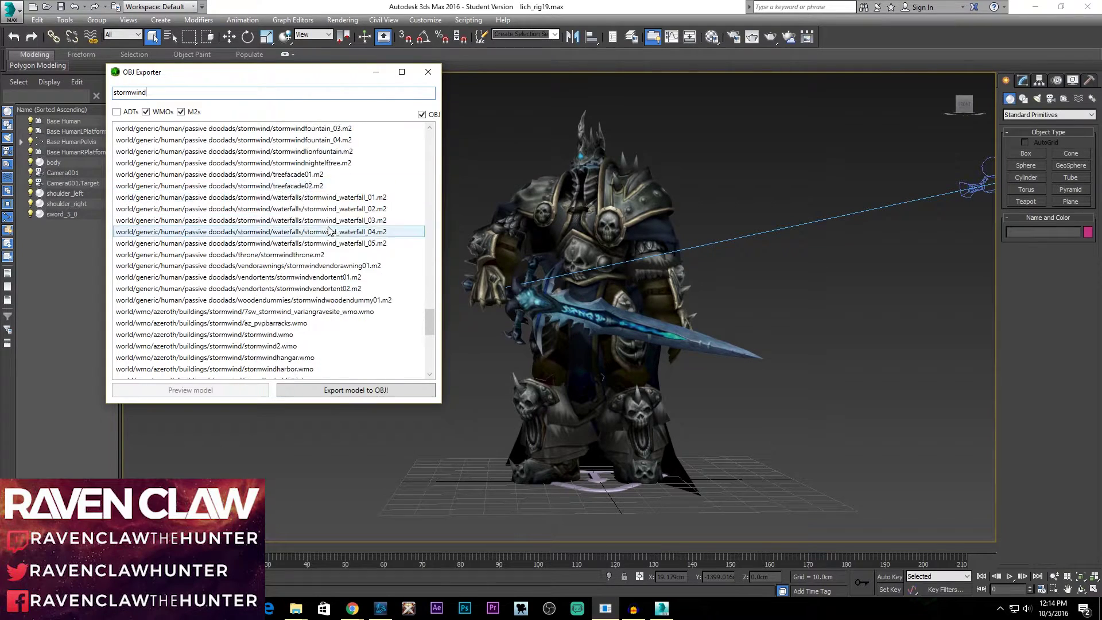
{"action": "left_click", "coordinate": [270, 243]}
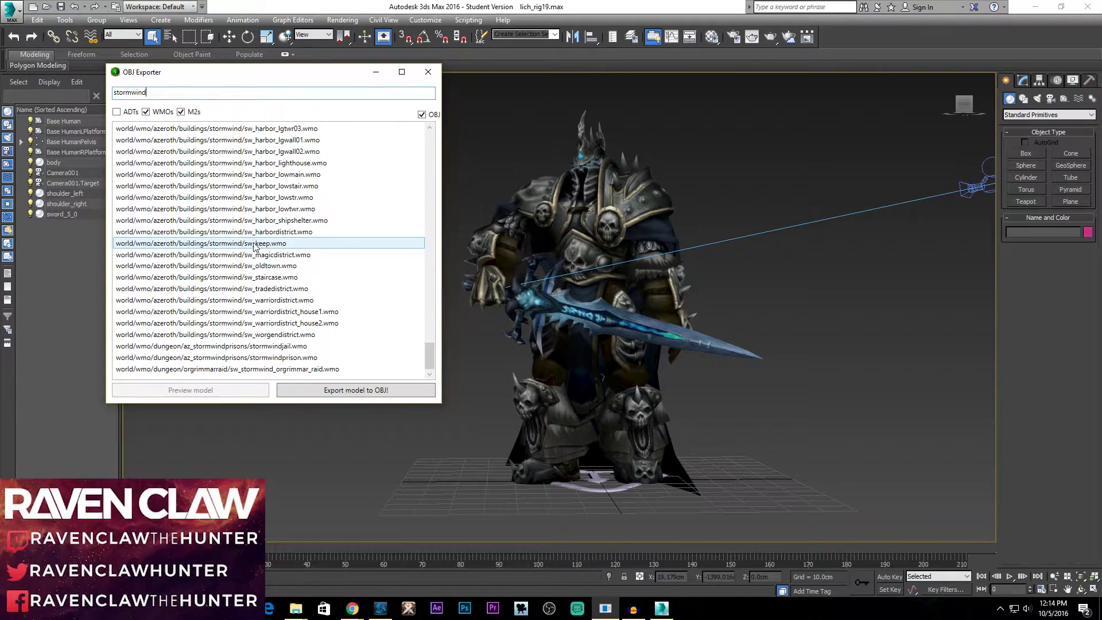
{"action": "left_click", "coordinate": [184, 394]}
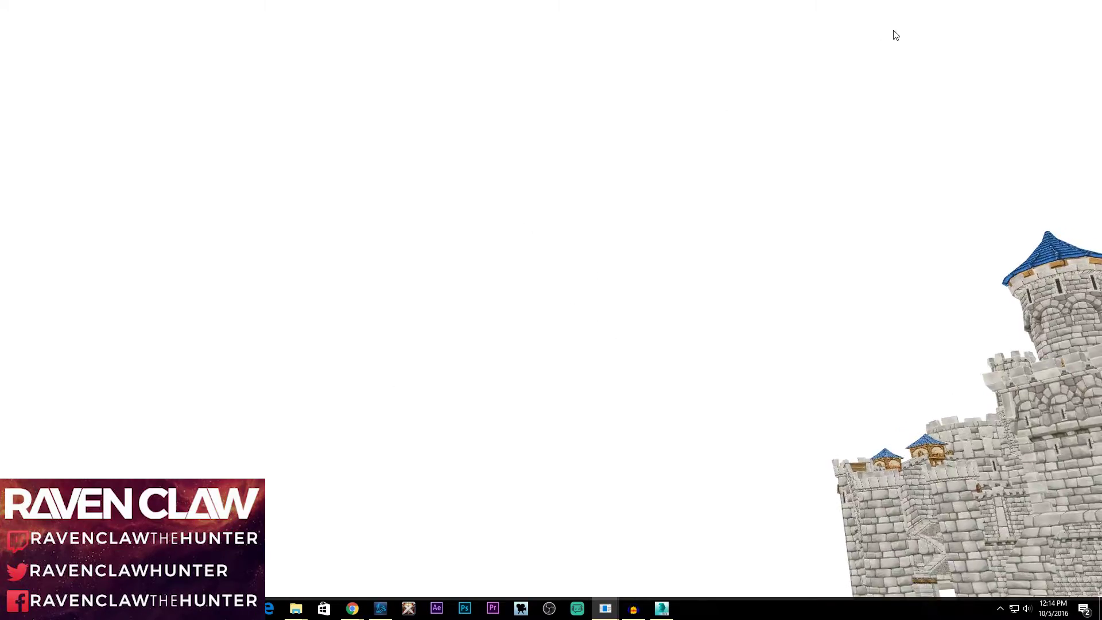
Examine the previewed Stormwind keep from its outer walls through the carpeted entrance and into the interior hall.
{"action": "left_click_drag", "start_coordinate": [759, 292], "coordinate": [1089, 285]}
{"action": "scroll", "coordinate": [665, 284], "scroll_direction": "up", "scroll_amount": 4}
{"action": "right_click_drag", "start_coordinate": [827, 202], "coordinate": [708, 215]}
{"action": "mouse_move", "coordinate": [708, 215]}
{"action": "left_mouse_down"}
{"action": "mouse_move", "coordinate": [798, 219]}
{"action": "mouse_move", "coordinate": [704, 214]}
{"action": "left_mouse_up"}
{"action": "scroll", "coordinate": [704, 215], "scroll_direction": "up", "scroll_amount": 6}
{"action": "scroll", "coordinate": [675, 225], "scroll_direction": "up", "scroll_amount": 10}
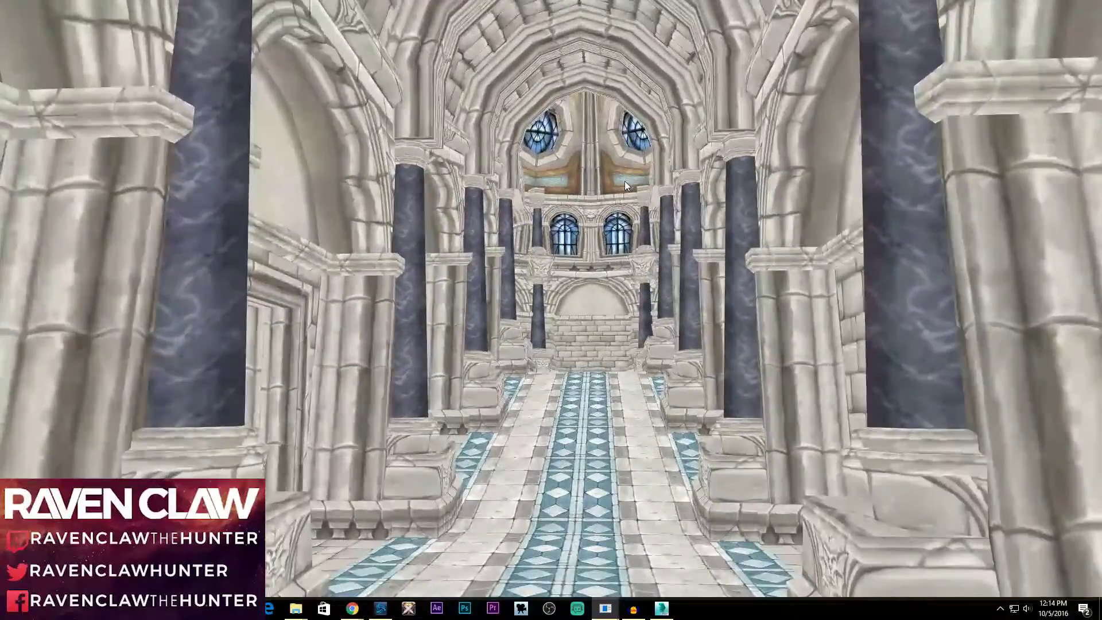
{"action": "left_click_drag", "start_coordinate": [624, 181], "coordinate": [159, 245]}
{"action": "scroll", "coordinate": [160, 244], "scroll_direction": "up", "scroll_amount": 4}
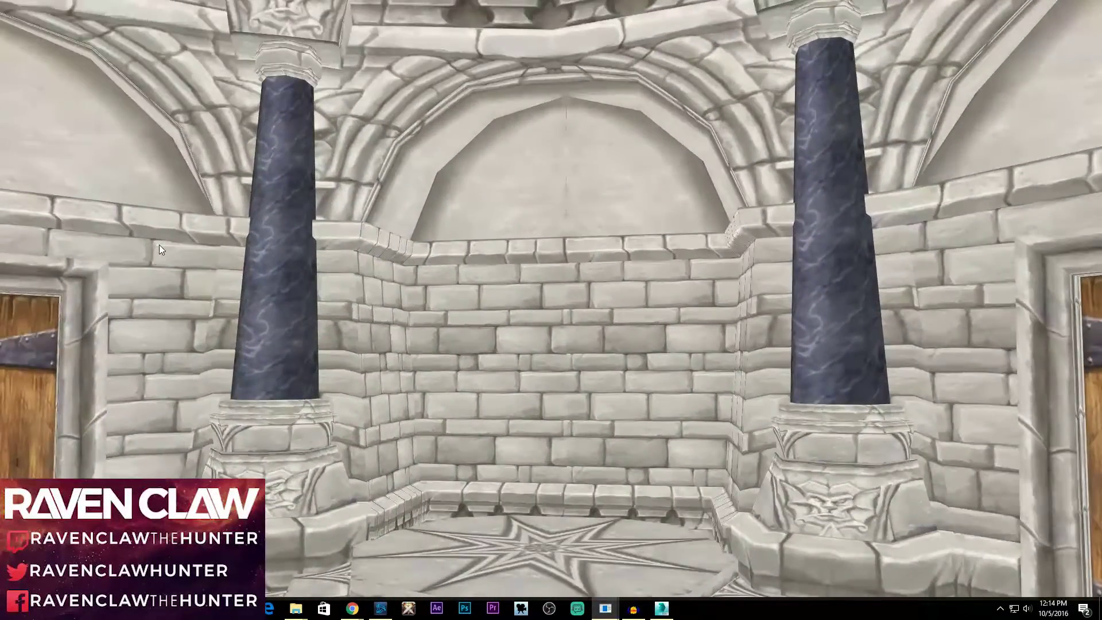
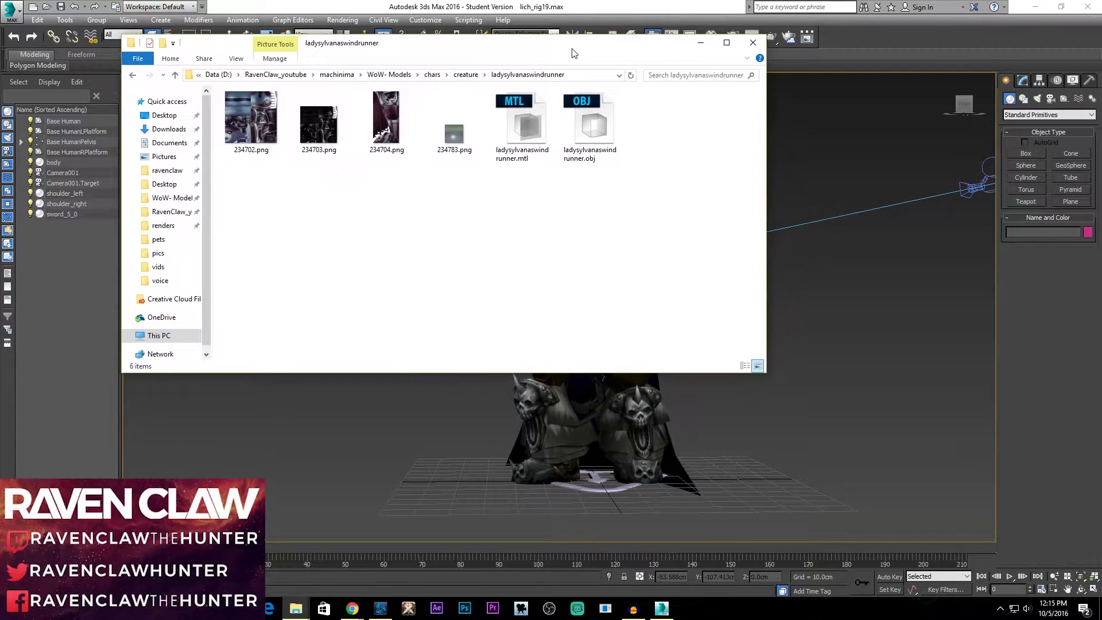
Import ladysylvanaswindrunner.obj from its folder into the open lich_rig19.max scene and place it on the ground beside the armoured character.
{"action": "left_click", "coordinate": [623, 138]}
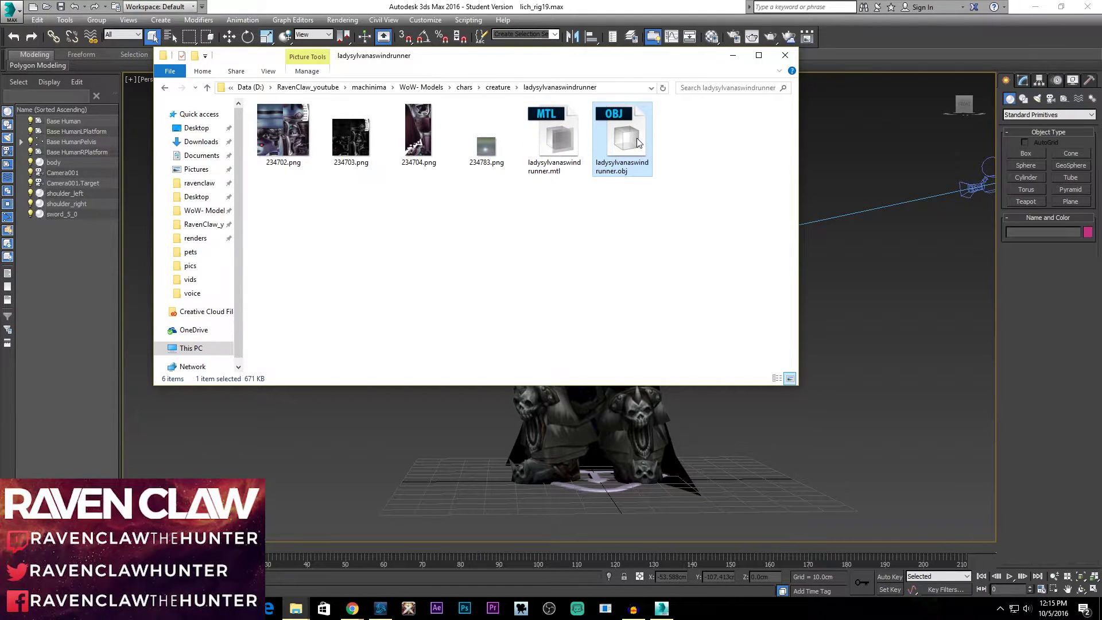
{"action": "left_click_drag", "start_coordinate": [638, 142], "coordinate": [378, 485]}
{"action": "left_click_drag", "start_coordinate": [872, 482], "coordinate": [828, 483]}
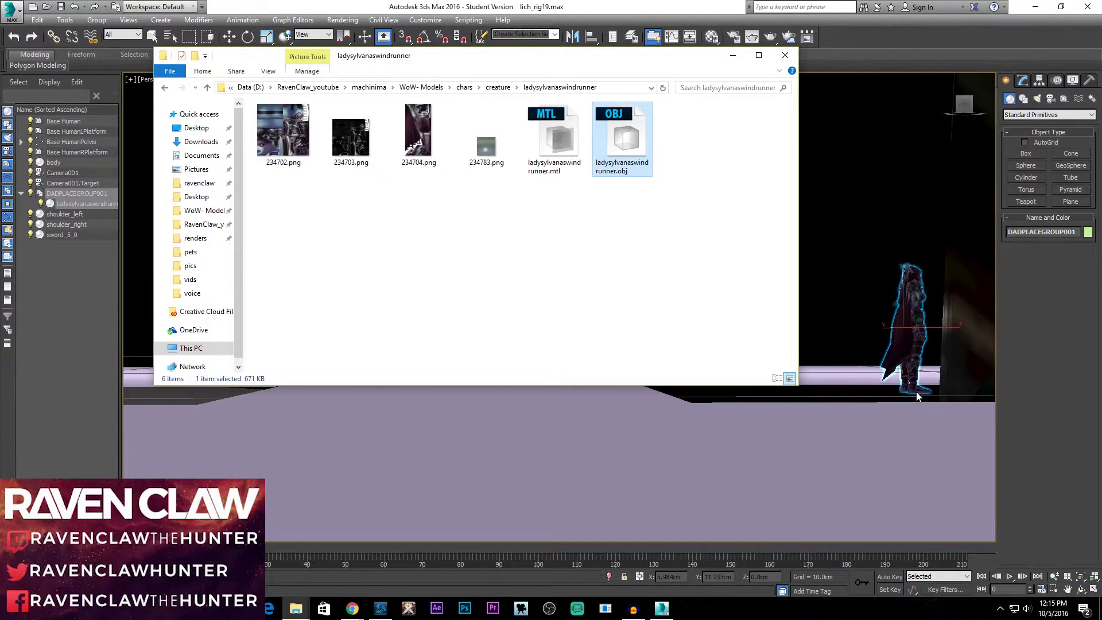
{"action": "left_click", "coordinate": [870, 460]}
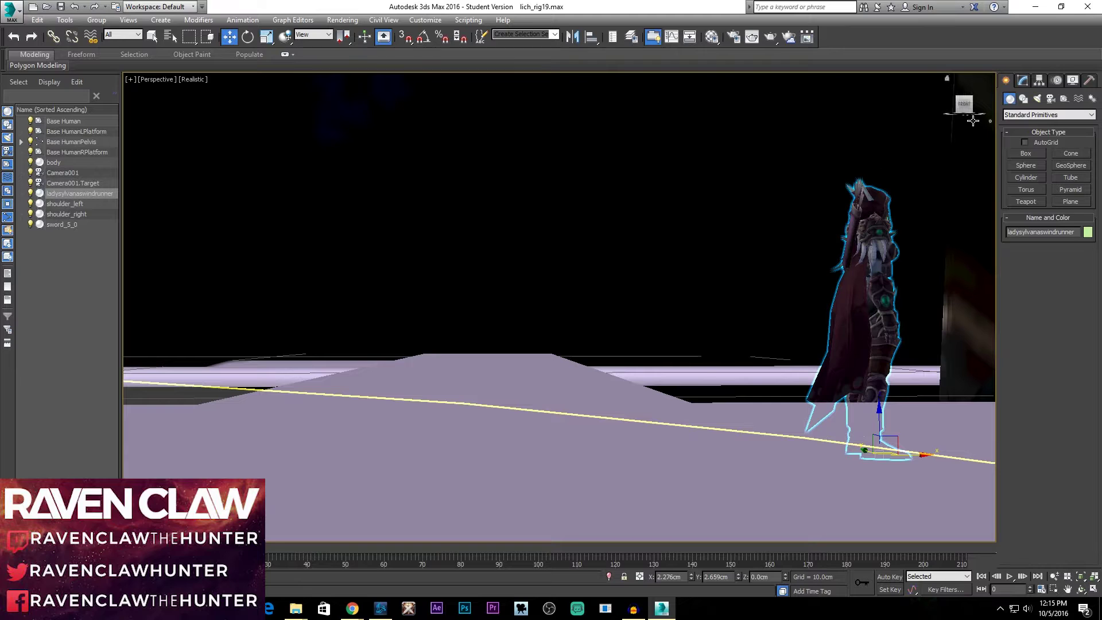
Move the tiny Sylvanas model along the Y axis to about -37.5 cm, clear of the armoured character's feet.
{"action": "left_click_drag", "start_coordinate": [970, 104], "coordinate": [945, 130]}
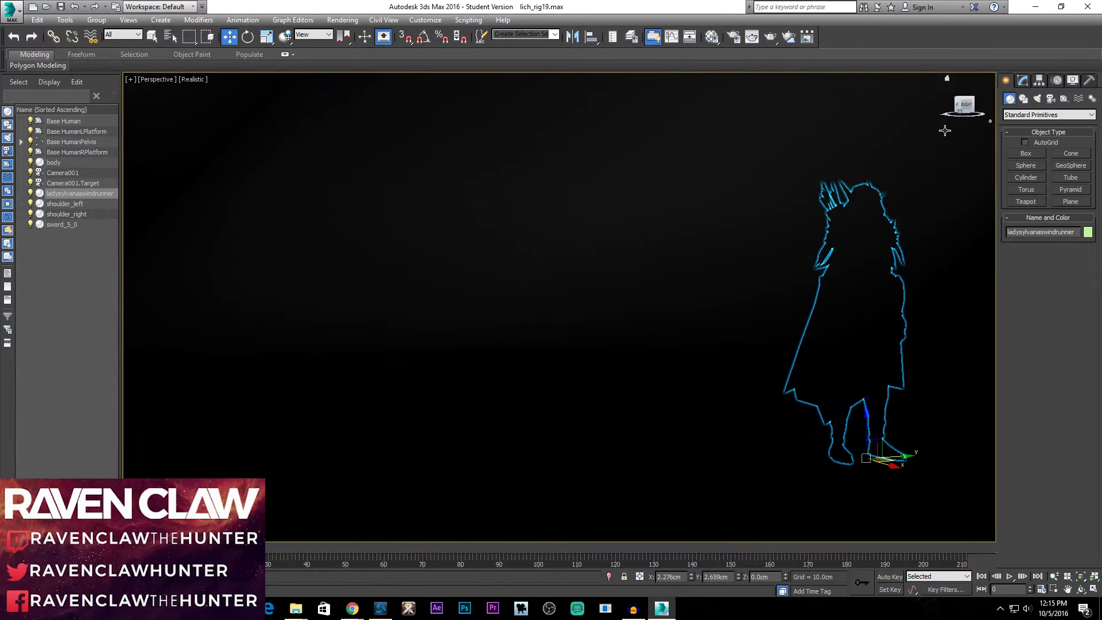
{"action": "scroll", "coordinate": [868, 282], "scroll_direction": "down", "scroll_amount": 8}
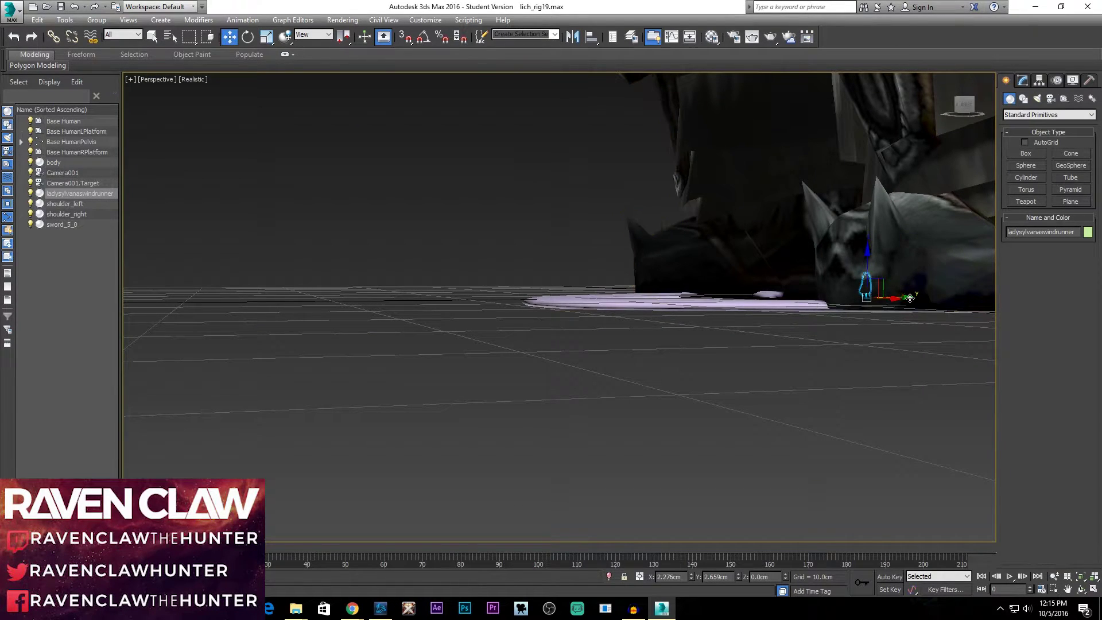
{"action": "left_click_drag", "start_coordinate": [911, 295], "coordinate": [415, 307]}
{"action": "scroll", "coordinate": [802, 264], "scroll_direction": "down", "scroll_amount": 5}
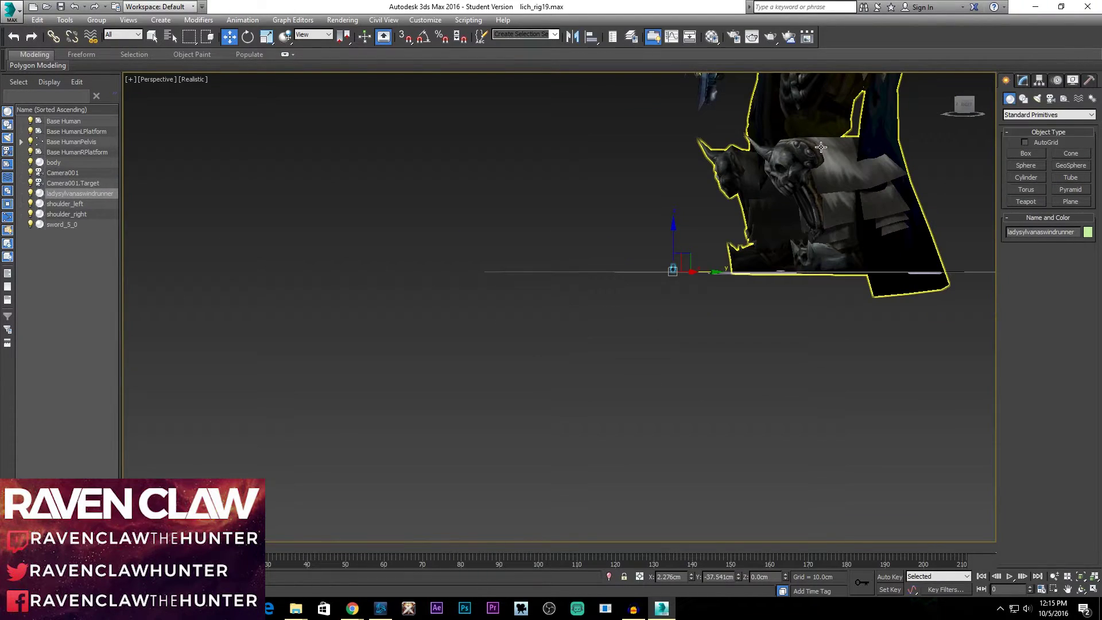
{"action": "scroll", "coordinate": [799, 189], "scroll_direction": "up", "scroll_amount": 2}
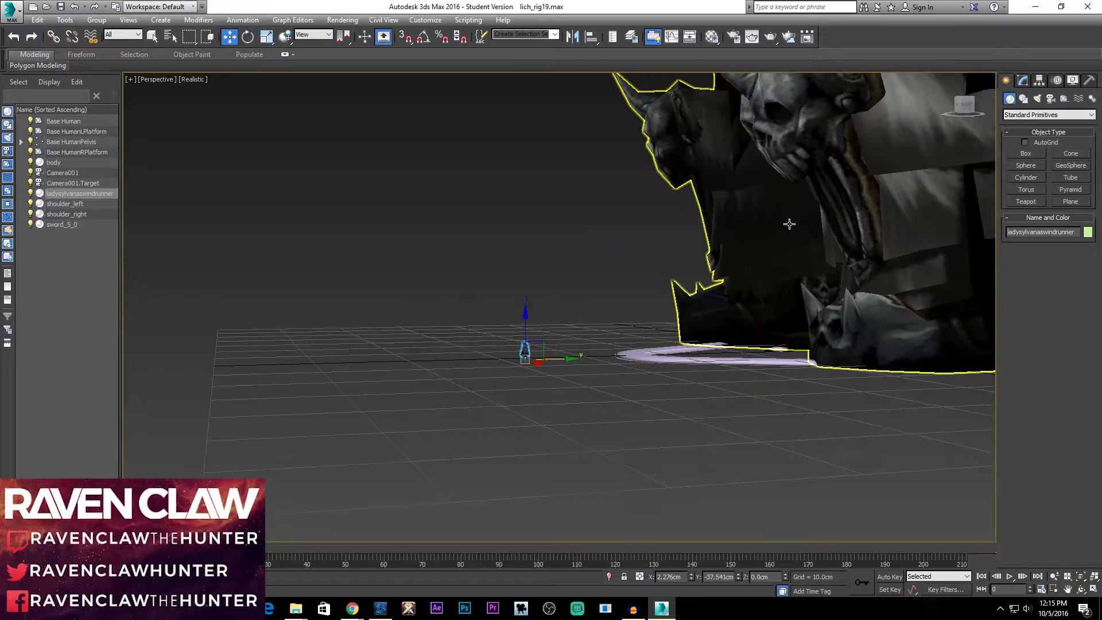
{"action": "scroll", "coordinate": [798, 201], "scroll_direction": "up", "scroll_amount": 2}
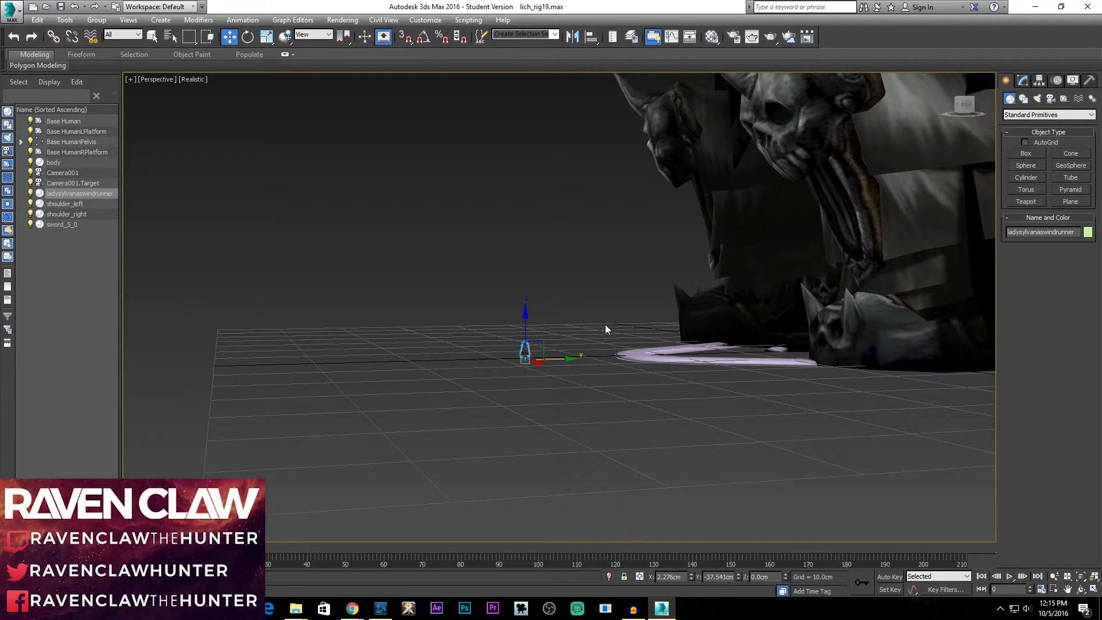
Try rotating the Sylvanas model freehand and undo the rotation.
{"action": "left_click", "coordinate": [247, 38]}
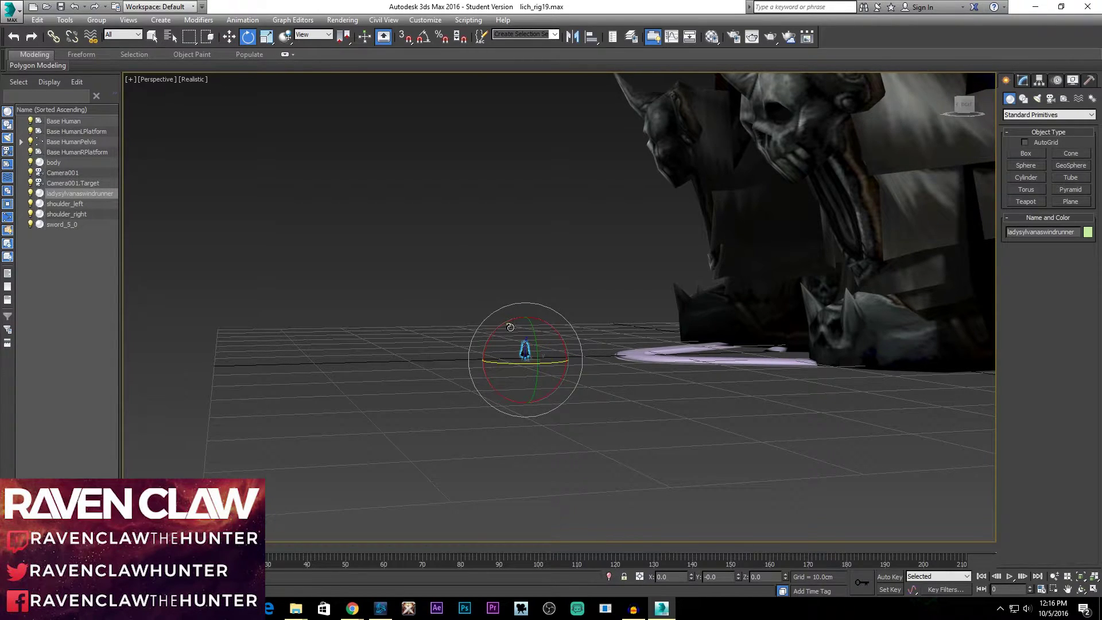
{"action": "left_click_drag", "start_coordinate": [510, 327], "coordinate": [545, 304]}
{"action": "key", "text": "ctrl+z"}
Scale the Sylvanas model up uniformly to about 5945%, so it nearly matches the armoured character's height.
{"action": "left_click", "coordinate": [269, 38]}
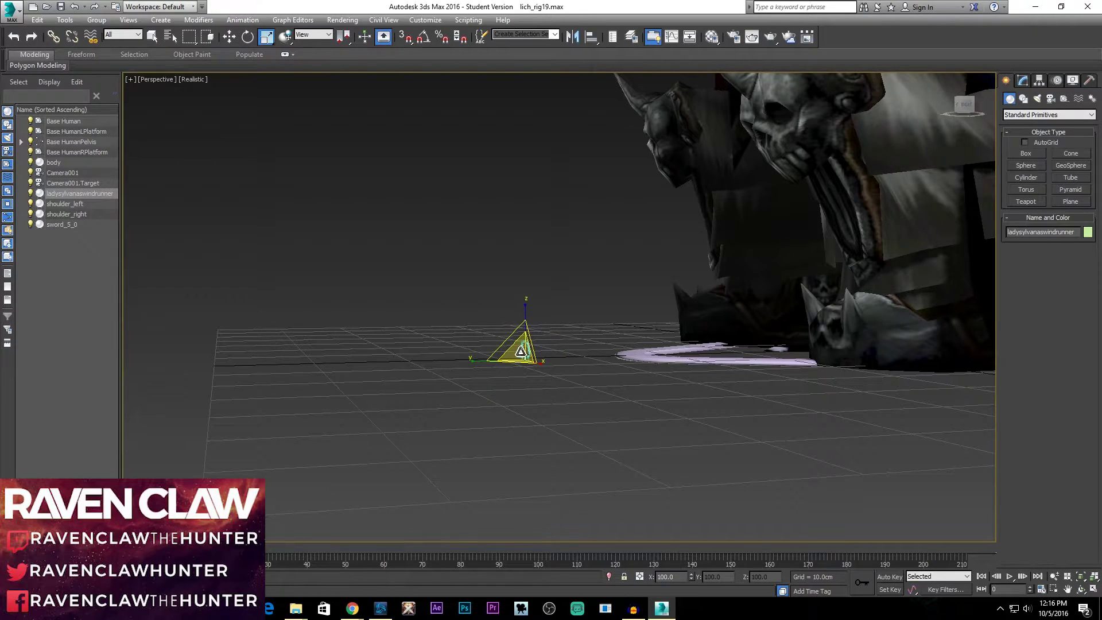
{"action": "left_click_drag", "start_coordinate": [524, 349], "coordinate": [771, 94]}
{"action": "scroll", "coordinate": [480, 325], "scroll_direction": "down", "scroll_amount": 8}
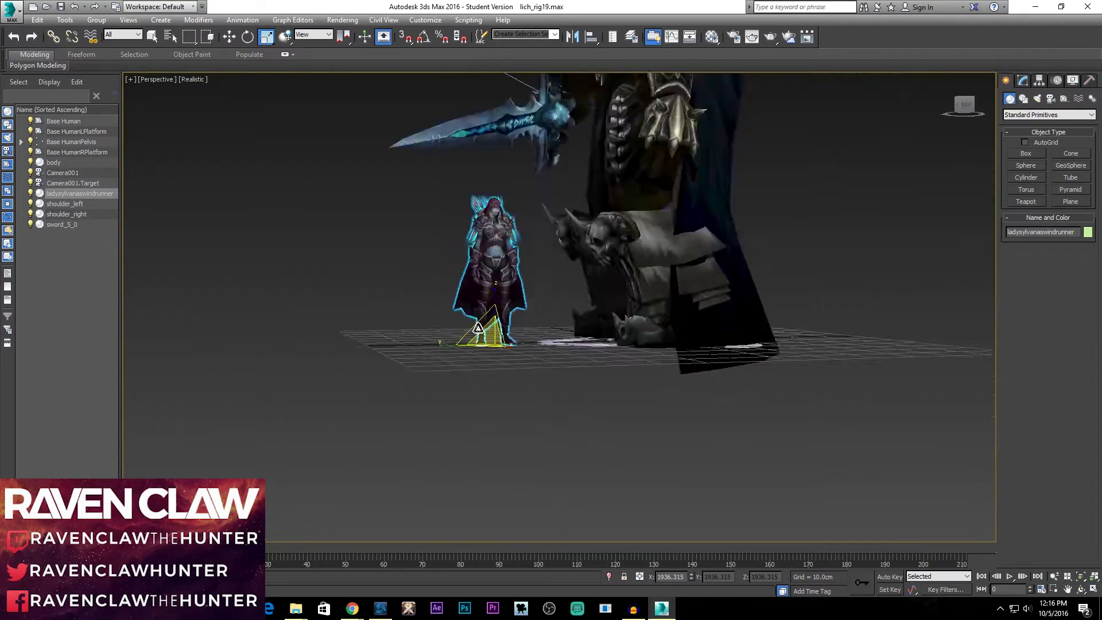
{"action": "scroll", "coordinate": [521, 237], "scroll_direction": "up", "scroll_amount": 5}
{"action": "left_click_drag", "start_coordinate": [400, 519], "coordinate": [596, 401]}
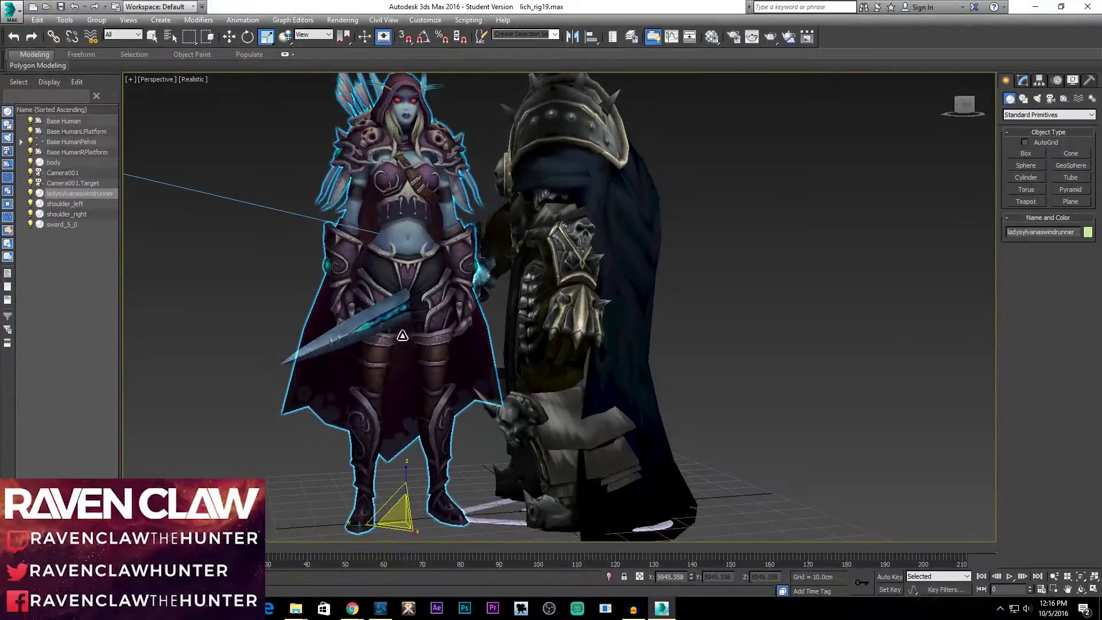
Move the enlarged Sylvanas model along the Y axis to about -76.9 cm, away from the armoured character.
{"action": "left_click", "coordinate": [233, 39]}
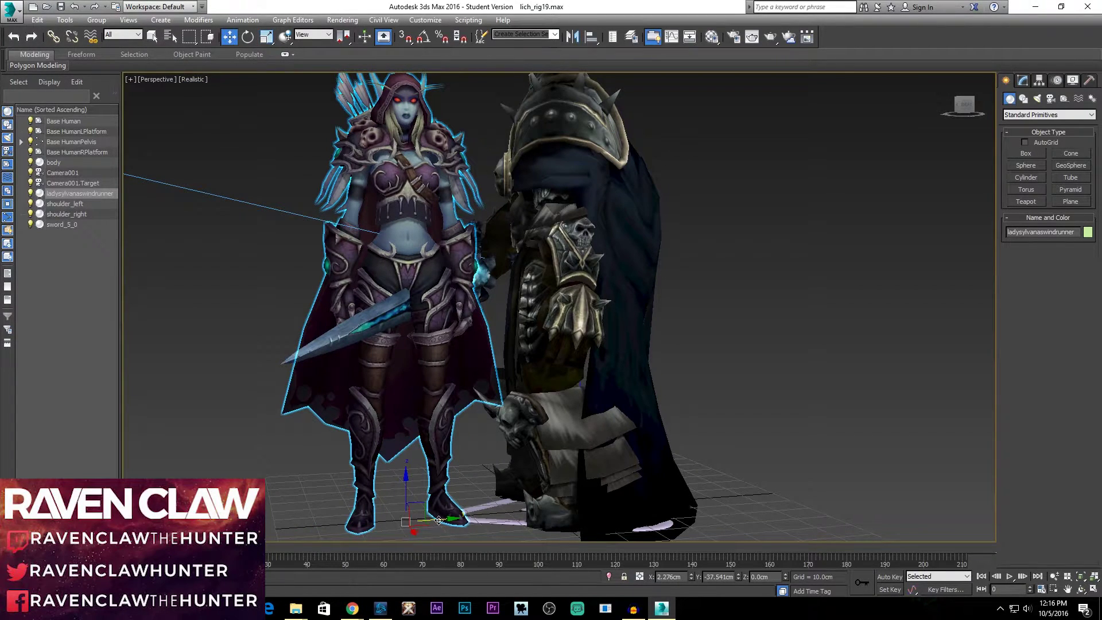
{"action": "left_click_drag", "start_coordinate": [439, 520], "coordinate": [177, 520]}
{"action": "scroll", "coordinate": [220, 258], "scroll_direction": "down", "scroll_amount": 4}
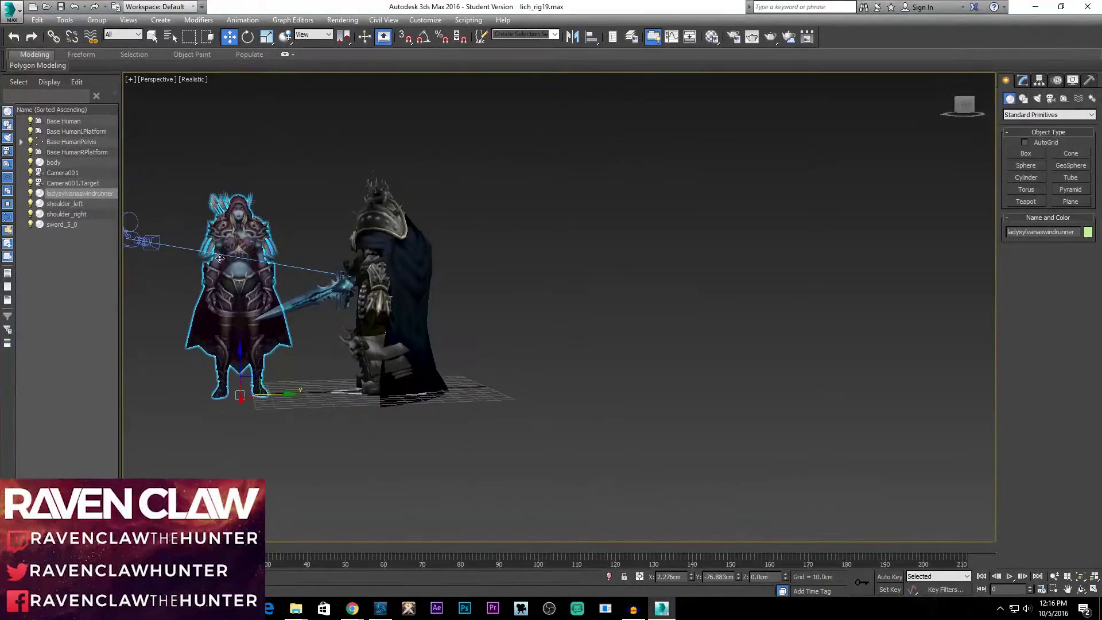
{"action": "scroll", "coordinate": [195, 241], "scroll_direction": "up", "scroll_amount": 5}
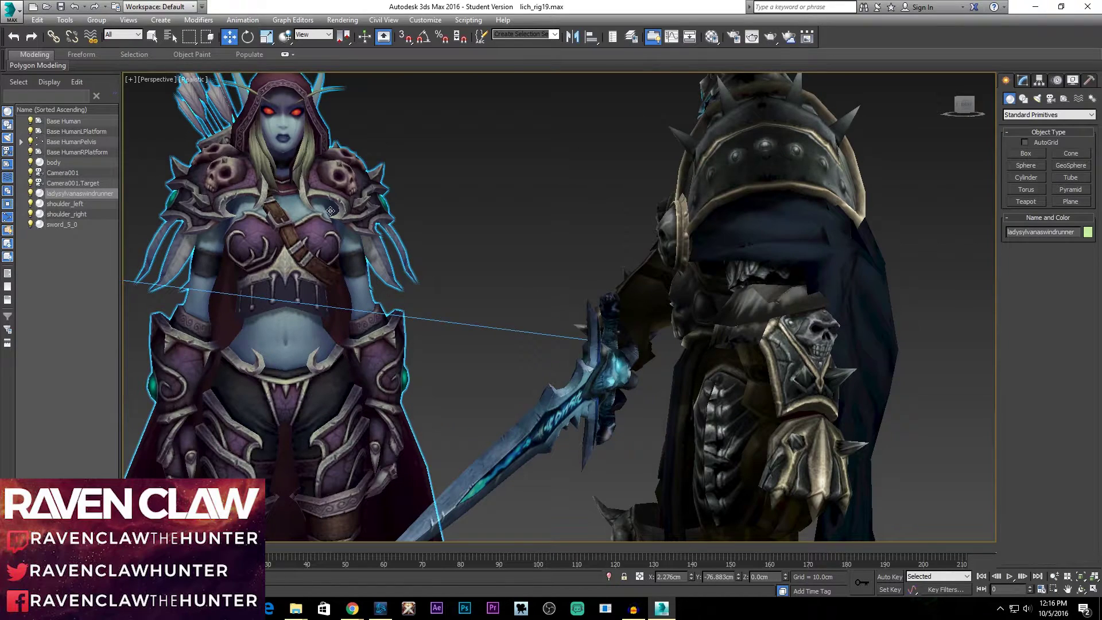
{"action": "scroll", "coordinate": [331, 211], "scroll_direction": "down", "scroll_amount": 2}
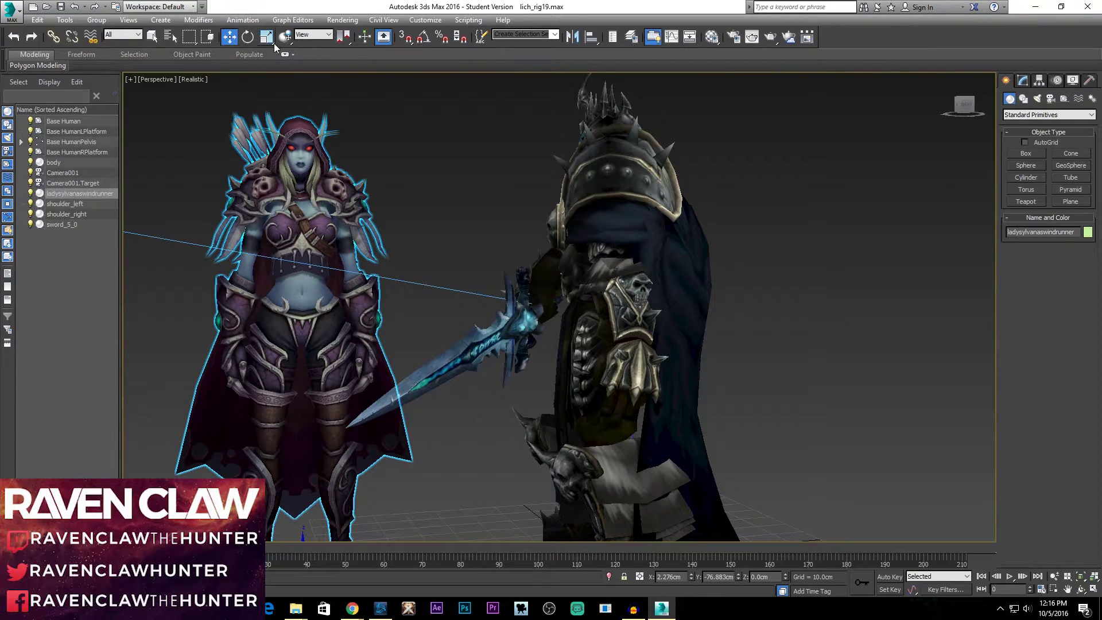
Examine the Sylvanas model and the armoured character side by side from different angles and distances.
{"action": "key", "text": "e"}
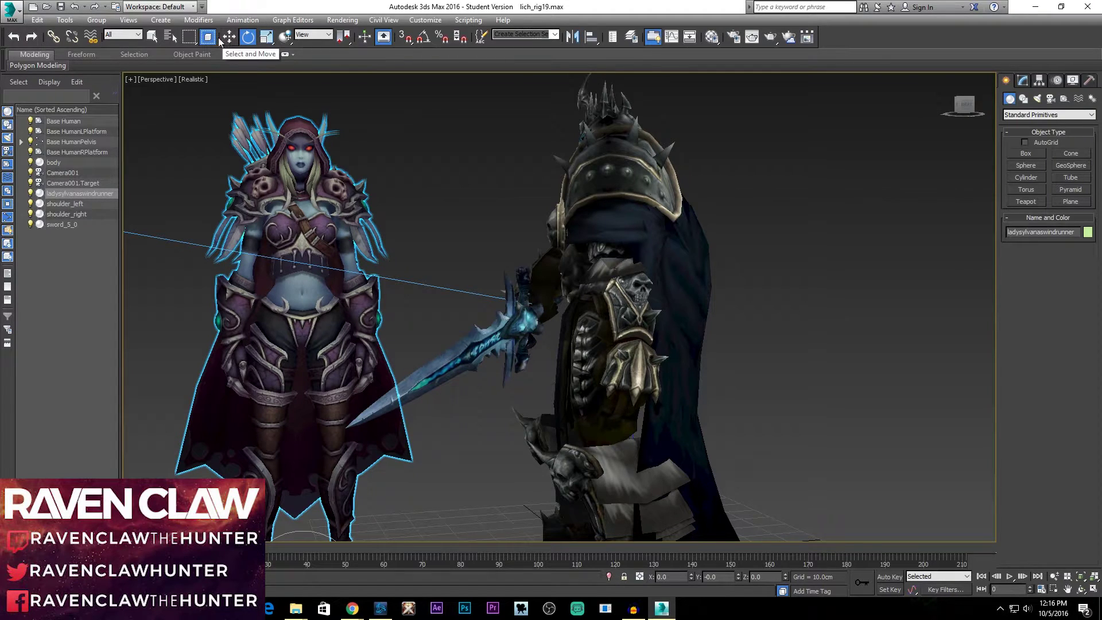
{"action": "left_click", "coordinate": [229, 36]}
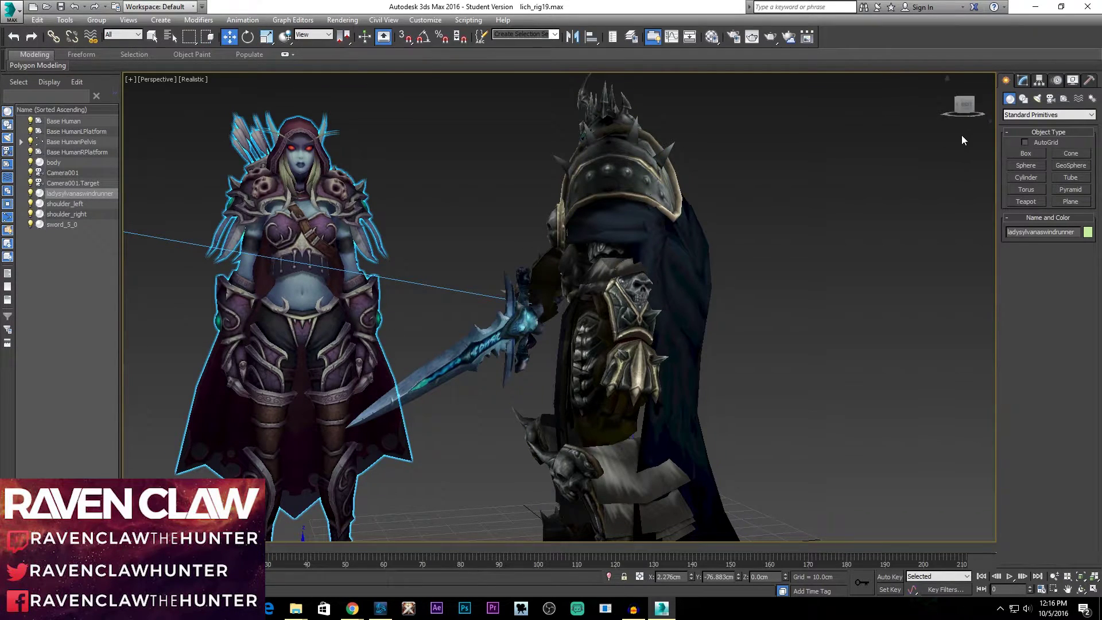
{"action": "mouse_move", "coordinate": [963, 113]}
{"action": "left_mouse_down"}
{"action": "mouse_move", "coordinate": [925, 138]}
{"action": "mouse_move", "coordinate": [944, 106]}
{"action": "mouse_move", "coordinate": [981, 143]}
{"action": "mouse_move", "coordinate": [966, 105]}
{"action": "mouse_move", "coordinate": [976, 106]}
{"action": "mouse_move", "coordinate": [964, 106]}
{"action": "left_mouse_up"}
{"action": "scroll", "coordinate": [660, 287], "scroll_direction": "down", "scroll_amount": 2}
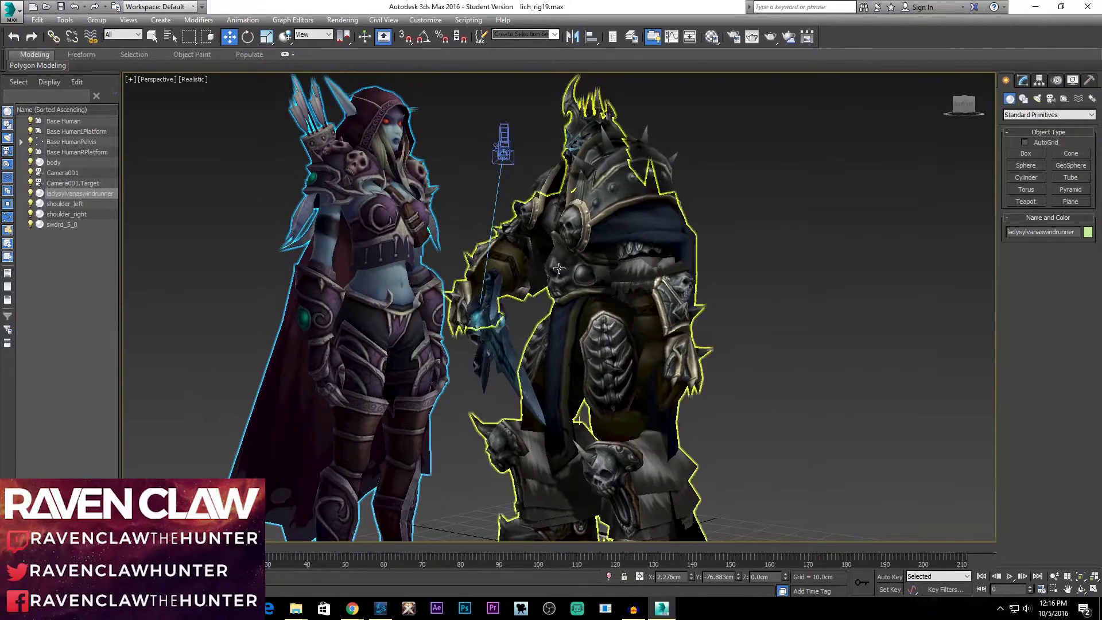
{"action": "scroll", "coordinate": [574, 281], "scroll_direction": "down", "scroll_amount": 5}
{"action": "scroll", "coordinate": [544, 272], "scroll_direction": "up", "scroll_amount": 4}
{"action": "scroll", "coordinate": [545, 273], "scroll_direction": "down", "scroll_amount": 4}
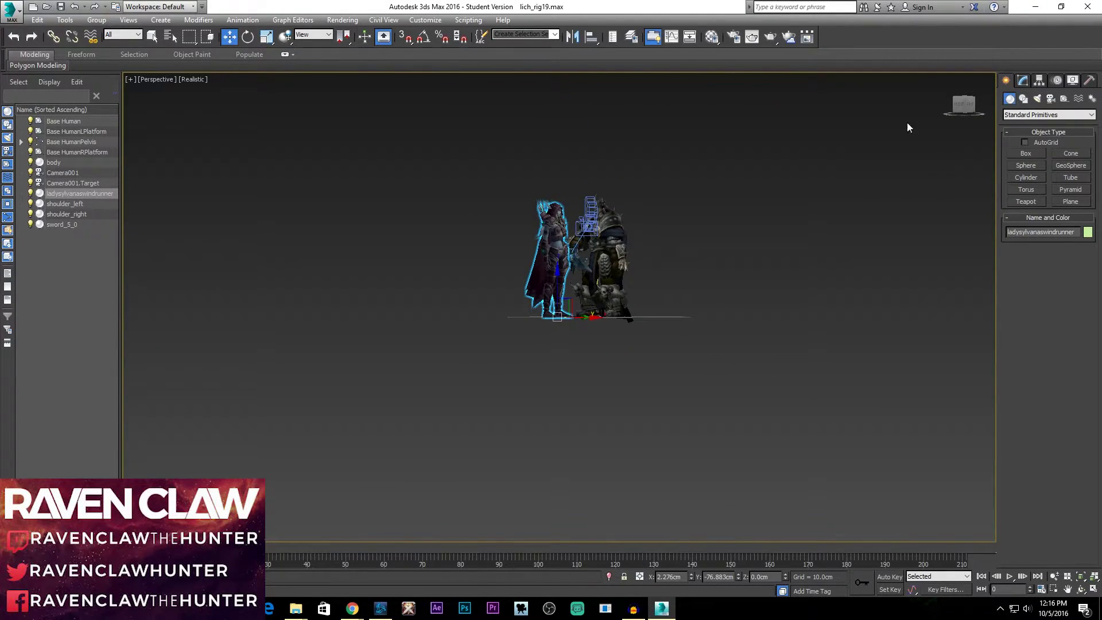
{"action": "scroll", "coordinate": [791, 191], "scroll_direction": "up", "scroll_amount": 3}
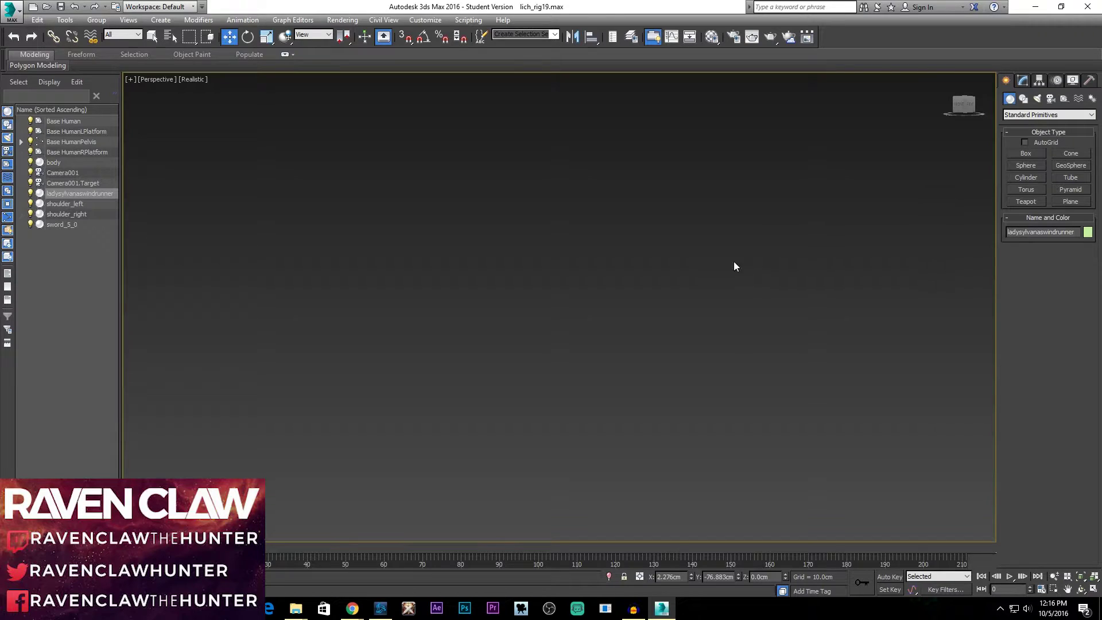
Bring the characters back into view by framing the Sylvanas model, and clear the selection.
{"action": "left_click", "coordinate": [75, 195]}
{"action": "type", "text": "z"}
{"action": "left_click", "coordinate": [241, 259]}
{"action": "key", "text": "ctrl+z"}
{"action": "left_click", "coordinate": [400, 224]}
{"action": "left_click", "coordinate": [42, 195]}
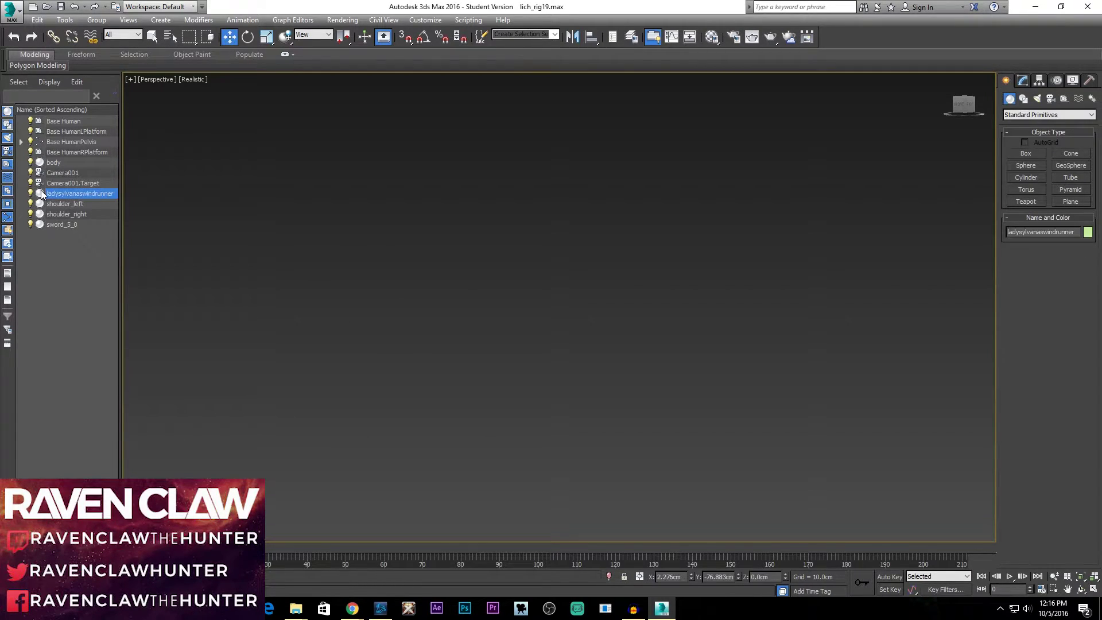
{"action": "left_click", "coordinate": [715, 260]}
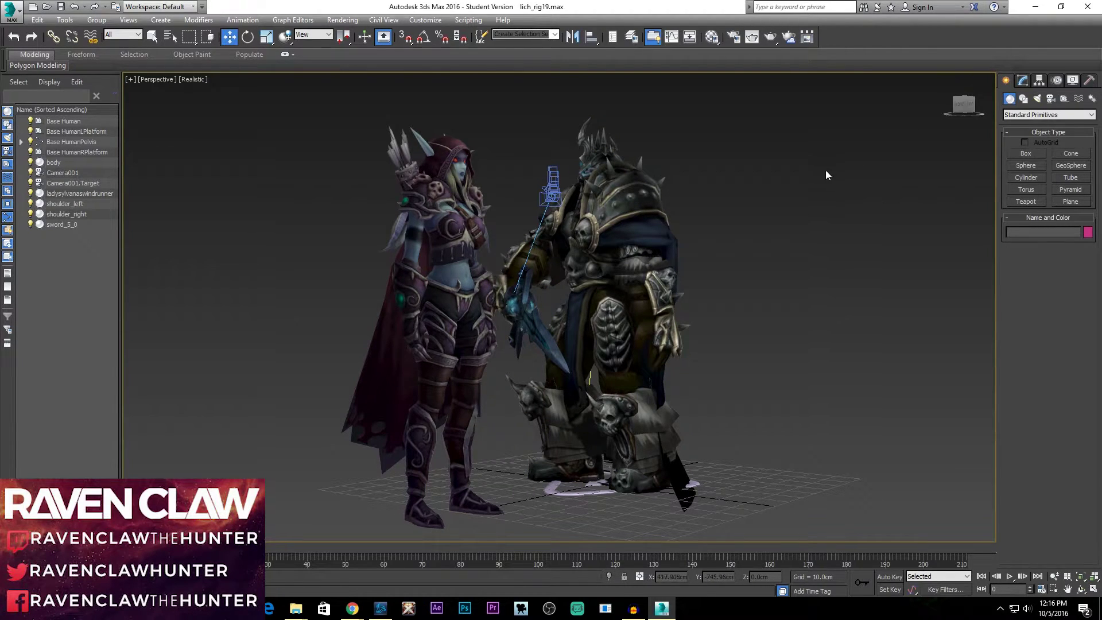
Select the Sylvanas model and frame it in the viewport so that it is seen from the front.
{"action": "scroll", "coordinate": [804, 211], "scroll_direction": "up", "scroll_amount": 5}
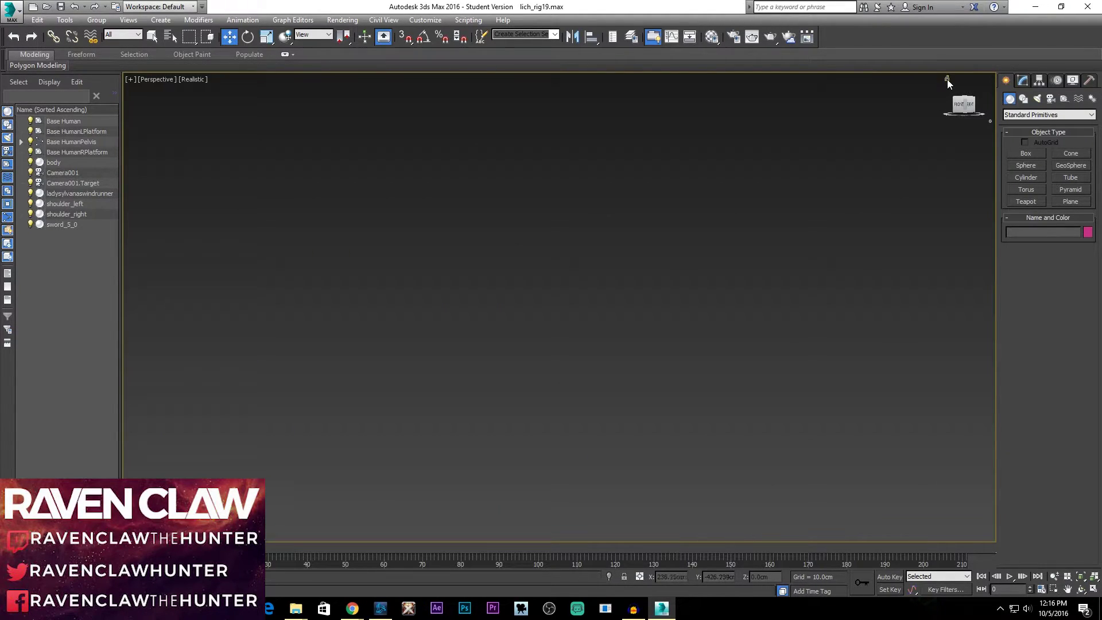
{"action": "left_click", "coordinate": [947, 79]}
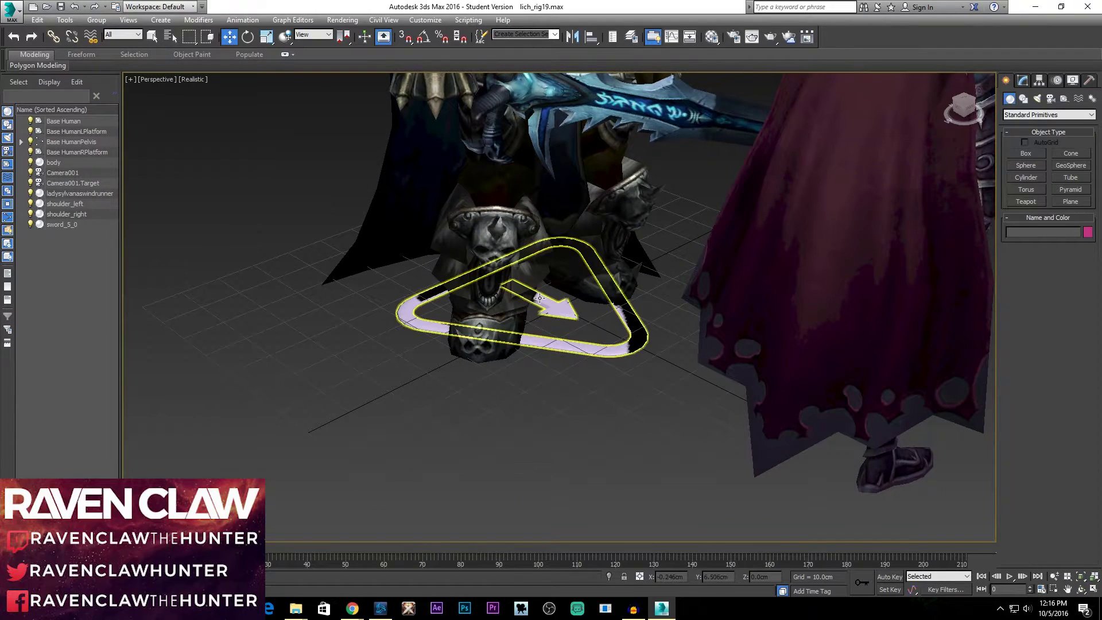
{"action": "scroll", "coordinate": [624, 272], "scroll_direction": "down", "scroll_amount": 3}
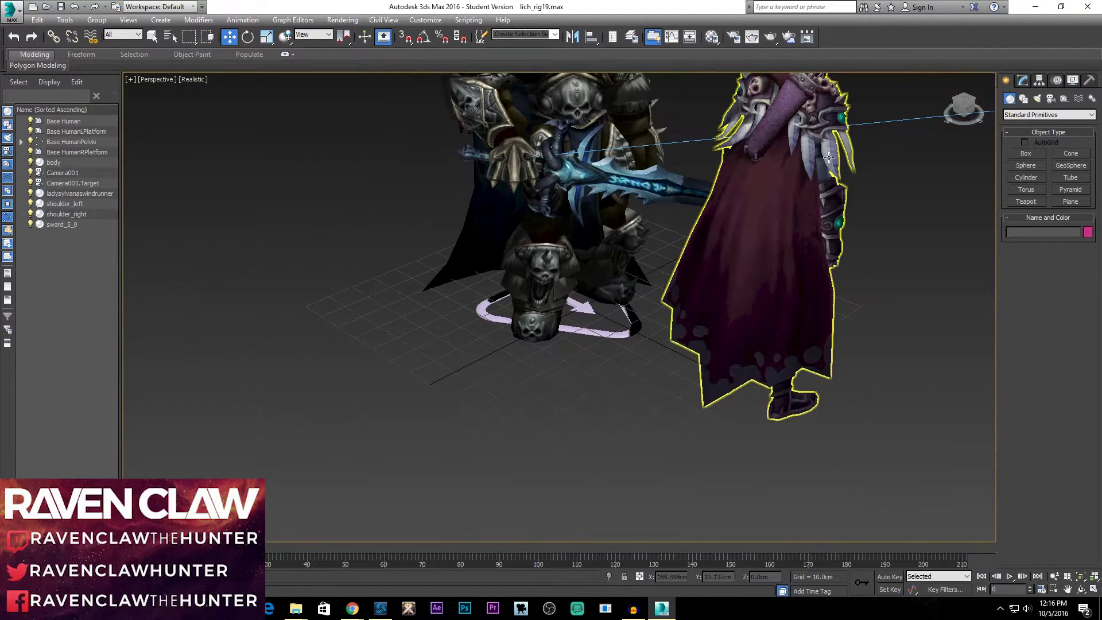
{"action": "left_click", "coordinate": [966, 107]}
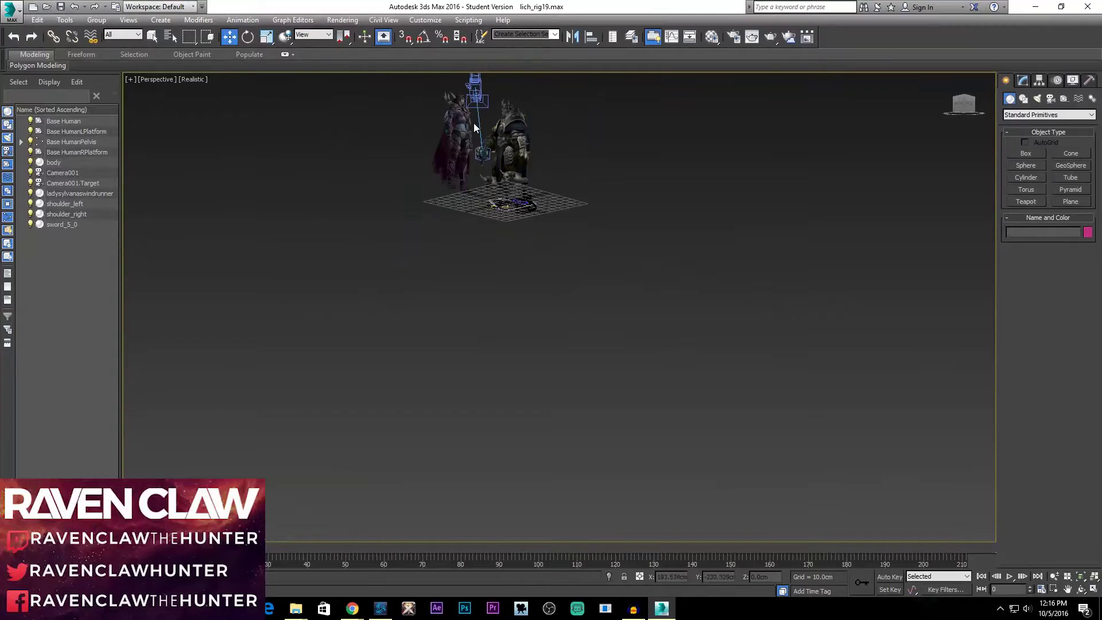
{"action": "left_click", "coordinate": [474, 123]}
{"action": "key", "text": "z"}
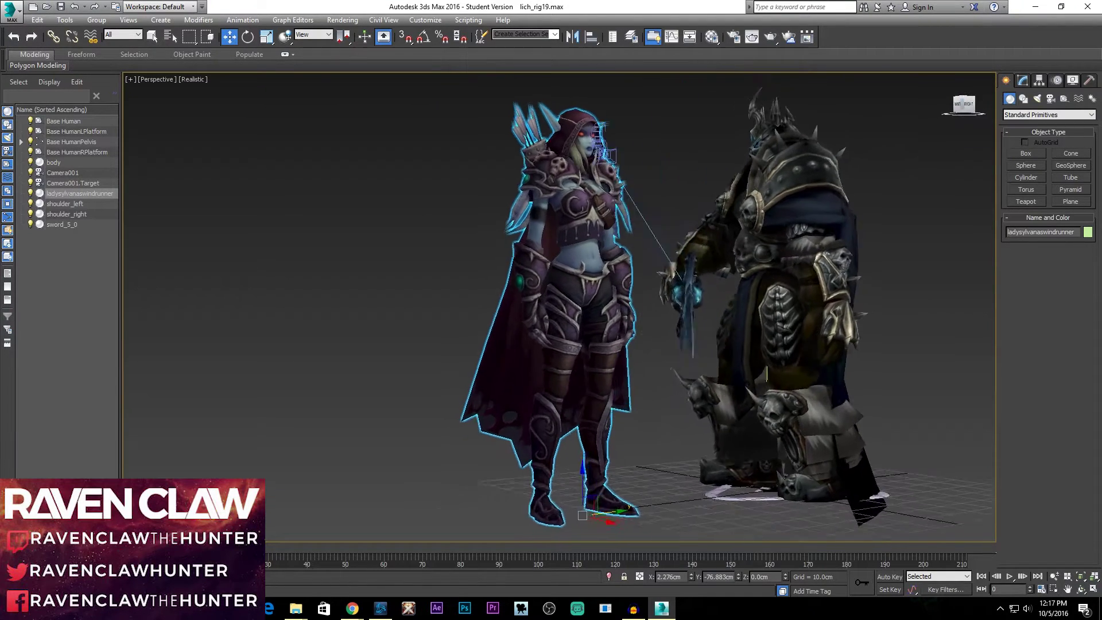
{"action": "left_click_drag", "start_coordinate": [966, 107], "coordinate": [937, 118]}
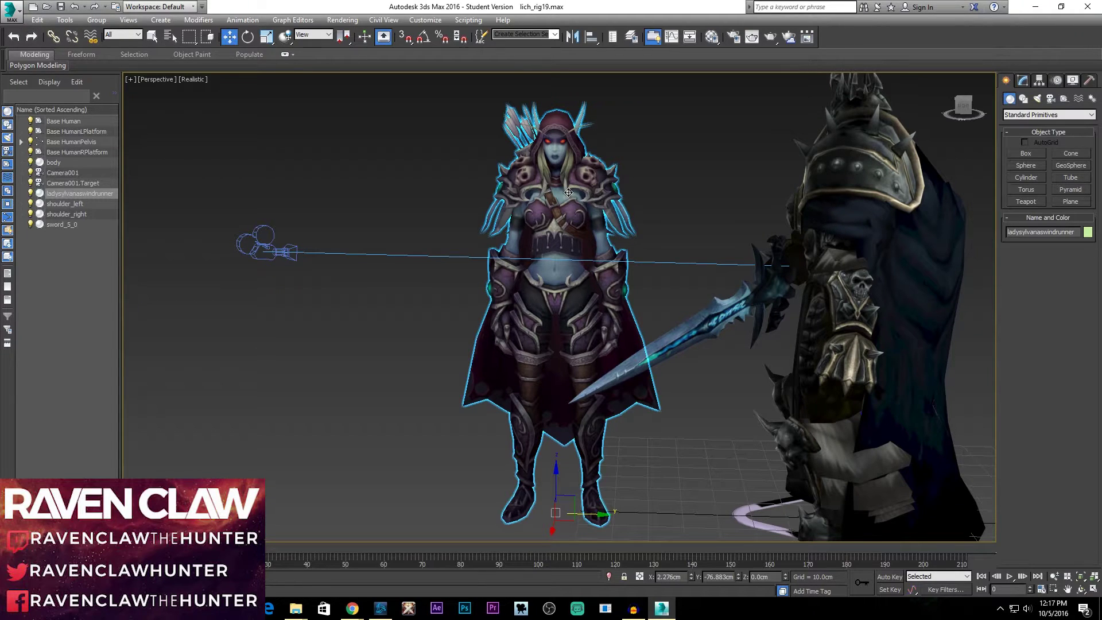
Keep the viewport in Perspective projection and change its shading style to Shaded.
{"action": "key", "text": "u"}
{"action": "key", "text": "p"}
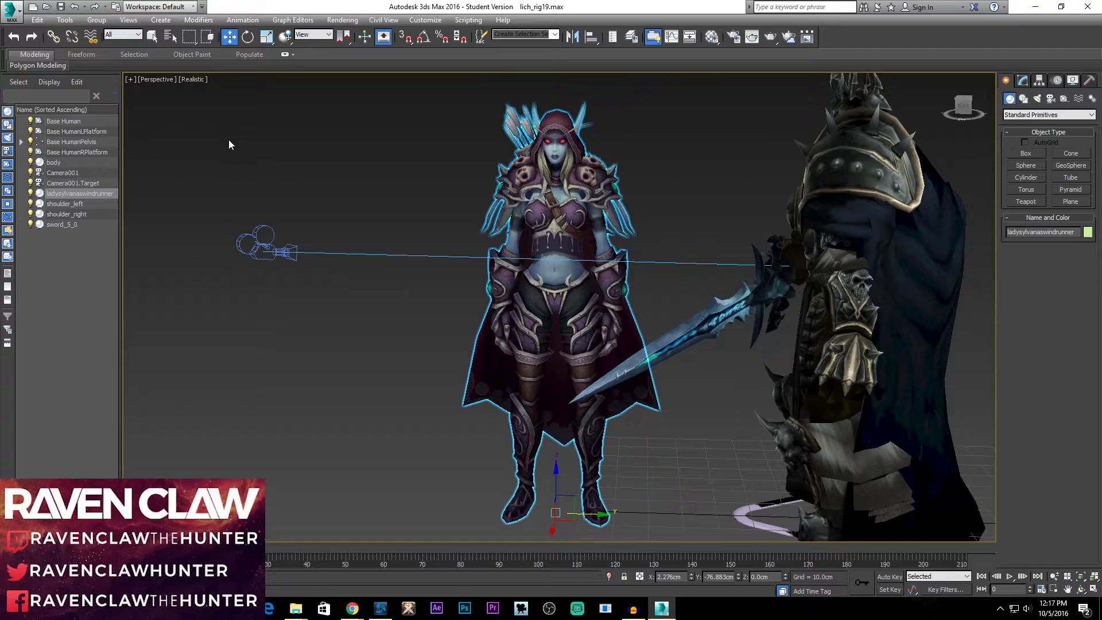
{"action": "left_click", "coordinate": [152, 80]}
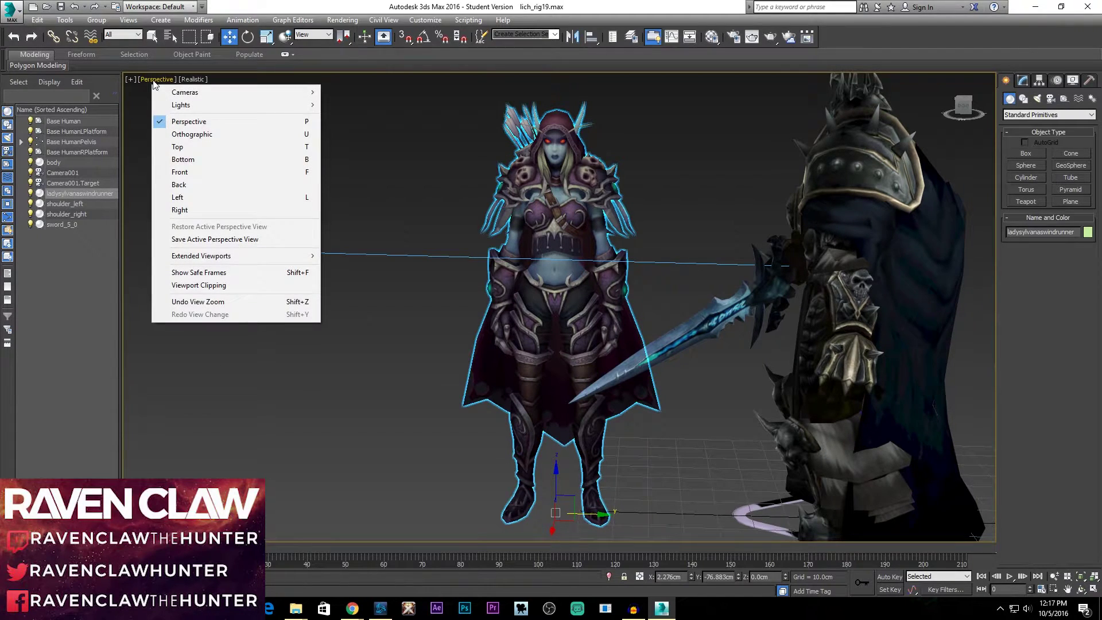
{"action": "left_click", "coordinate": [190, 122]}
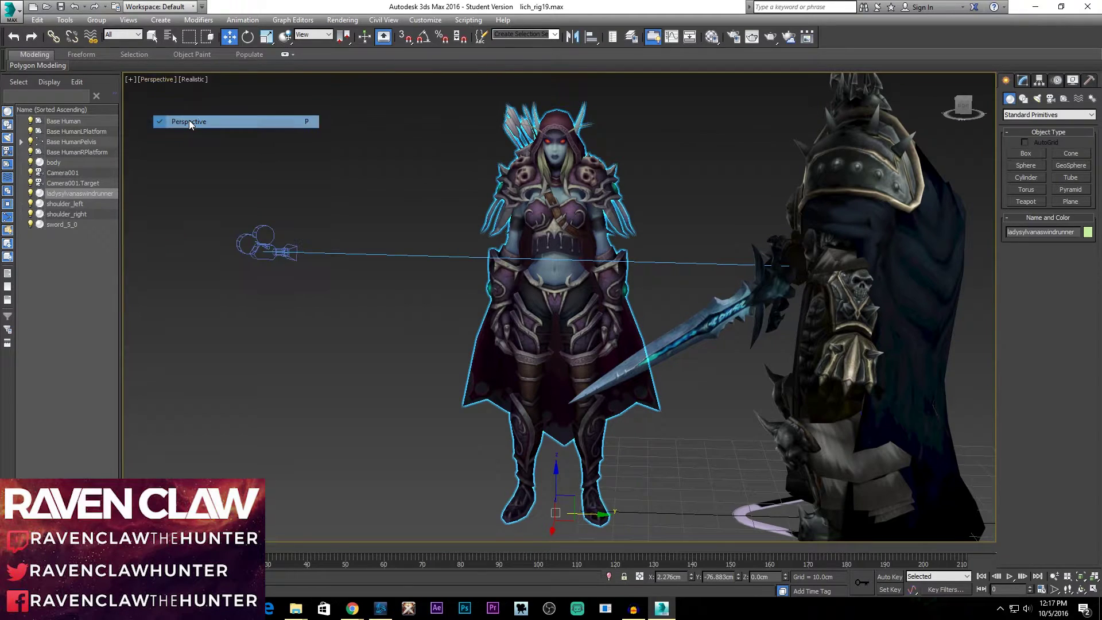
{"action": "left_click", "coordinate": [199, 81]}
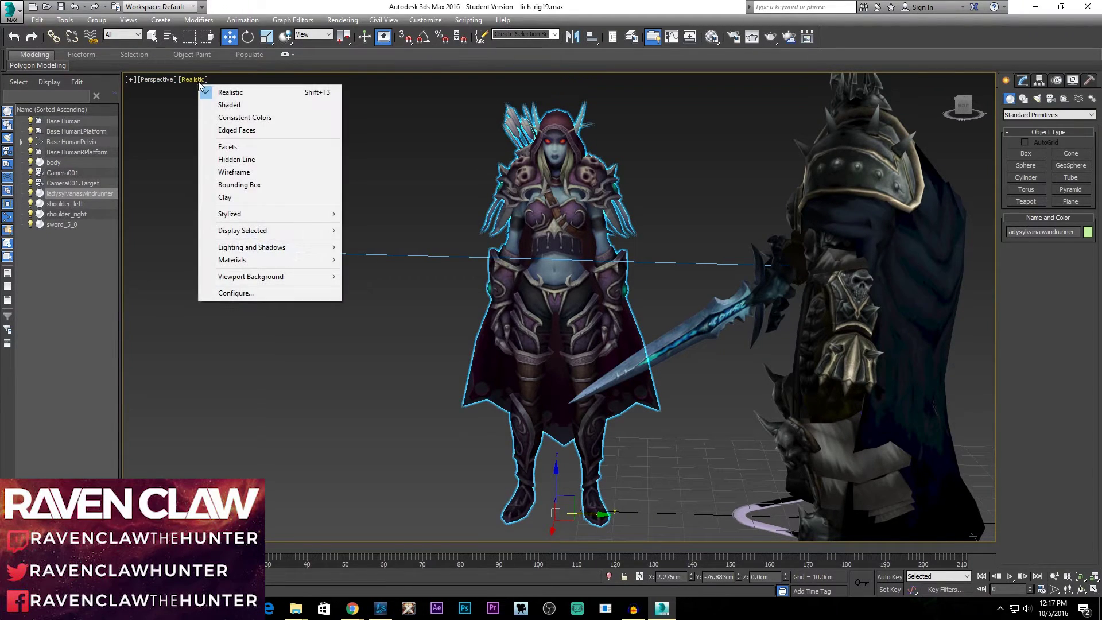
{"action": "left_click", "coordinate": [231, 104]}
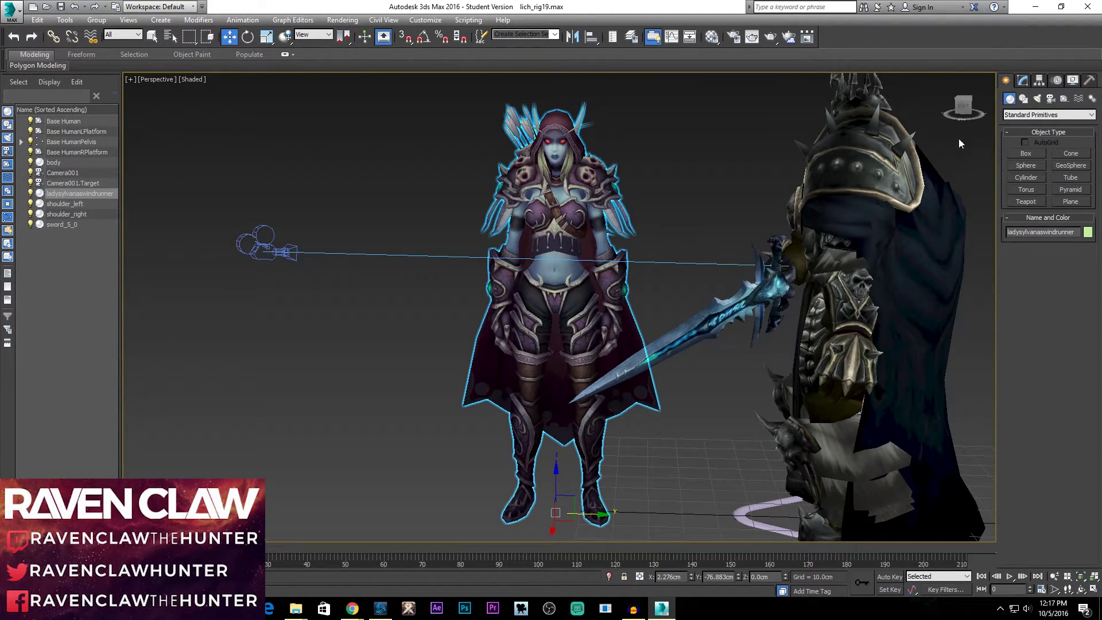
{"action": "mouse_move", "coordinate": [966, 116]}
{"action": "left_mouse_down"}
{"action": "mouse_move", "coordinate": [1042, 130]}
{"action": "mouse_move", "coordinate": [983, 137]}
{"action": "mouse_move", "coordinate": [965, 116]}
{"action": "left_mouse_up"}
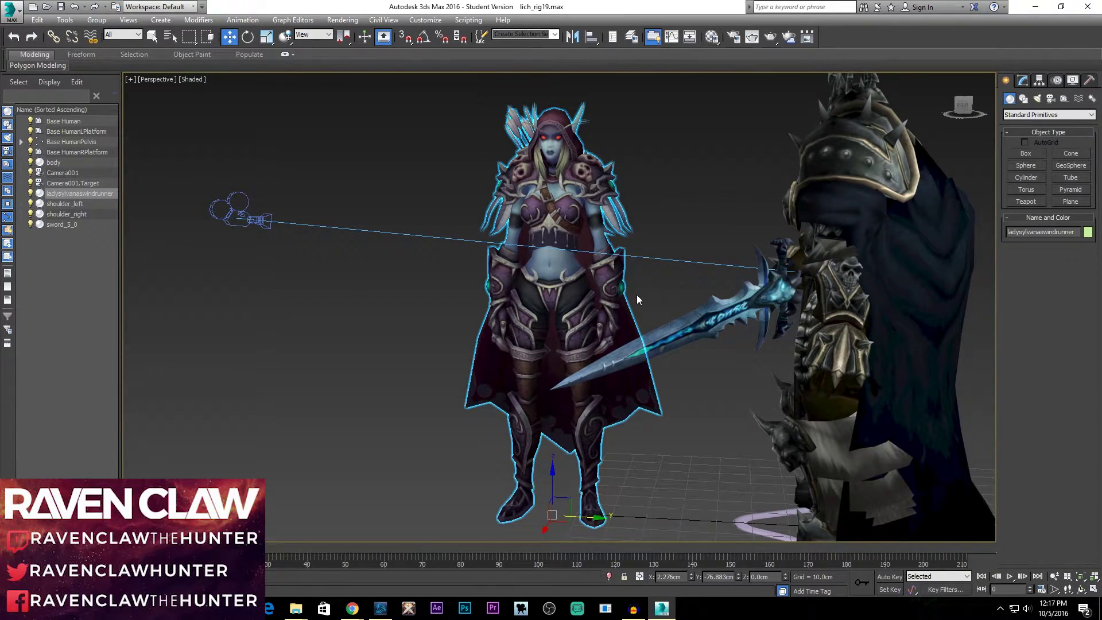
{"action": "left_click_drag", "start_coordinate": [154, 549], "coordinate": [263, 550]}
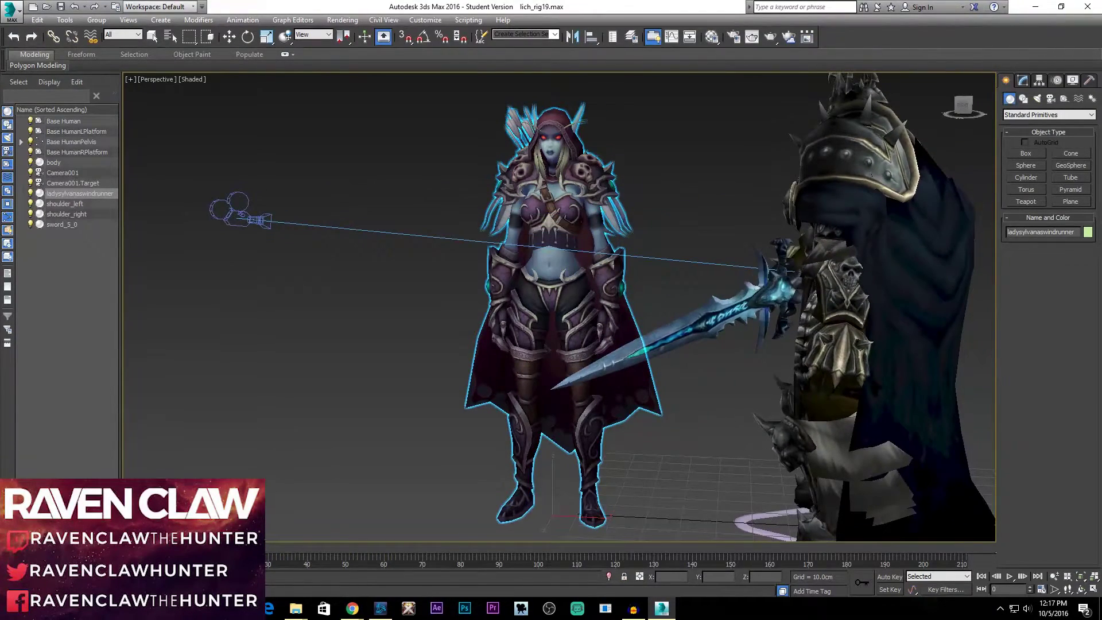
{"action": "left_click_drag", "start_coordinate": [428, 556], "coordinate": [146, 552]}
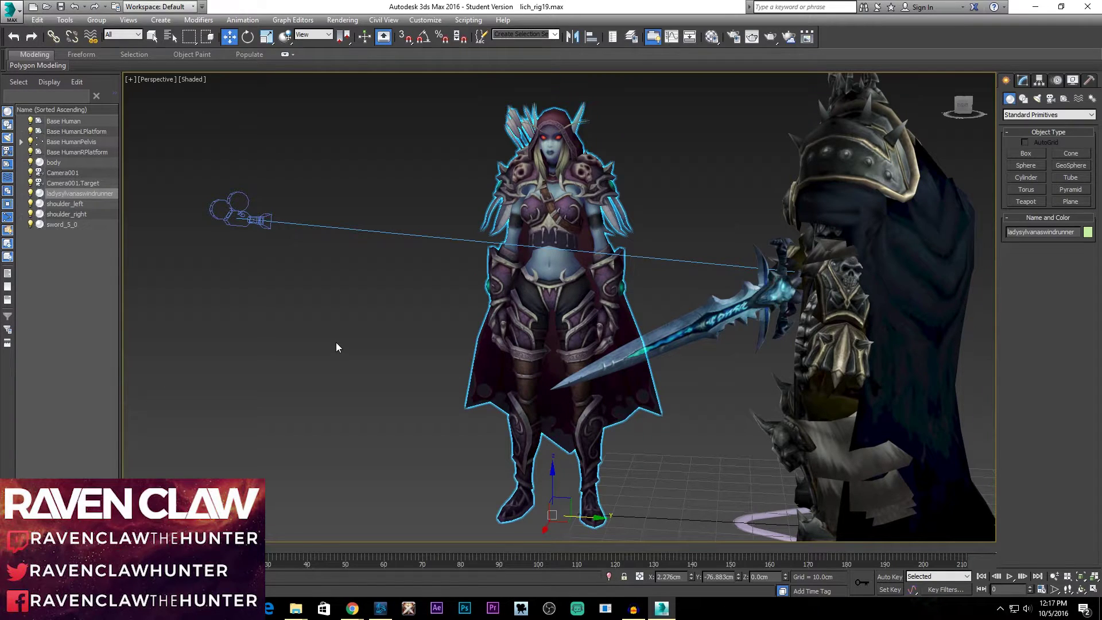
{"action": "key", "text": "slash"}
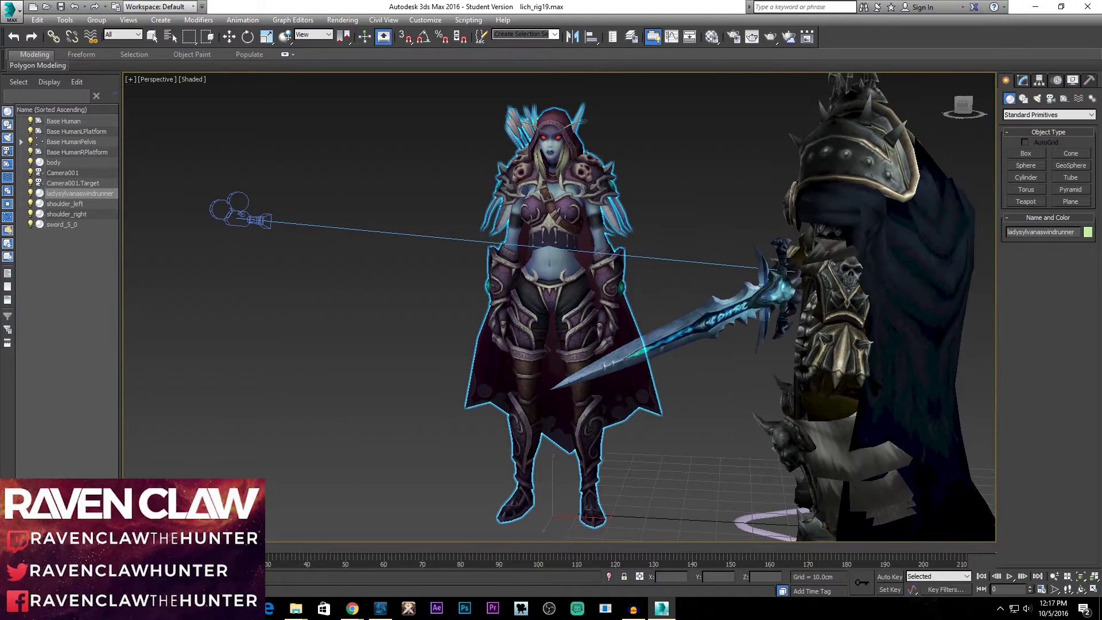
{"action": "key", "text": "slash"}
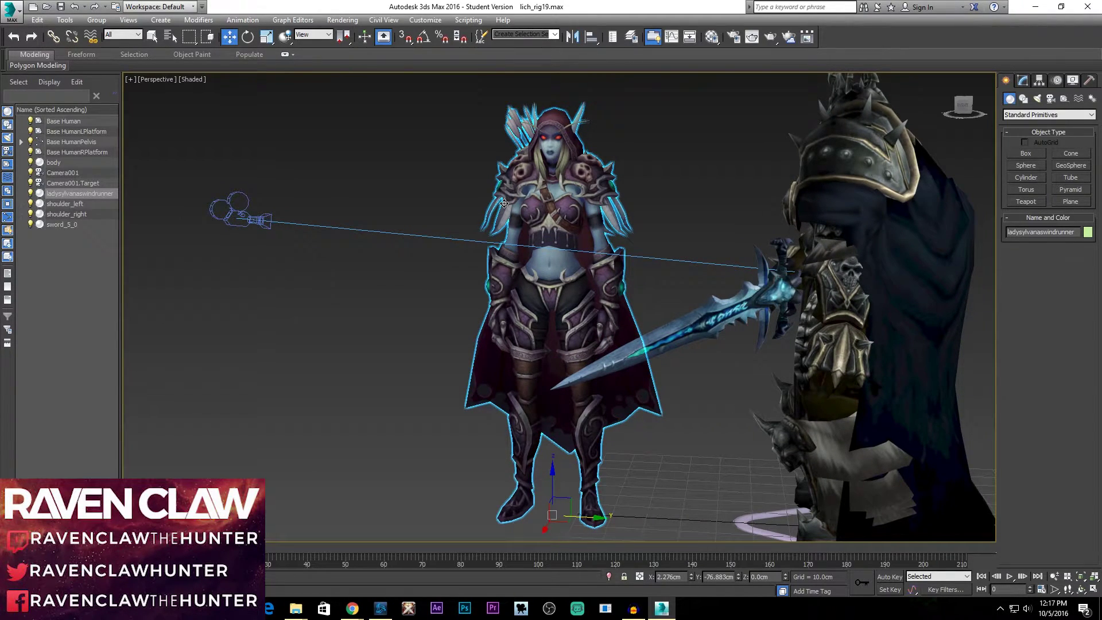
Examine the Sylvanas model beside the armoured character from the side, front and a lower angle, with nothing selected.
{"action": "left_click_drag", "start_coordinate": [963, 114], "coordinate": [895, 107]}
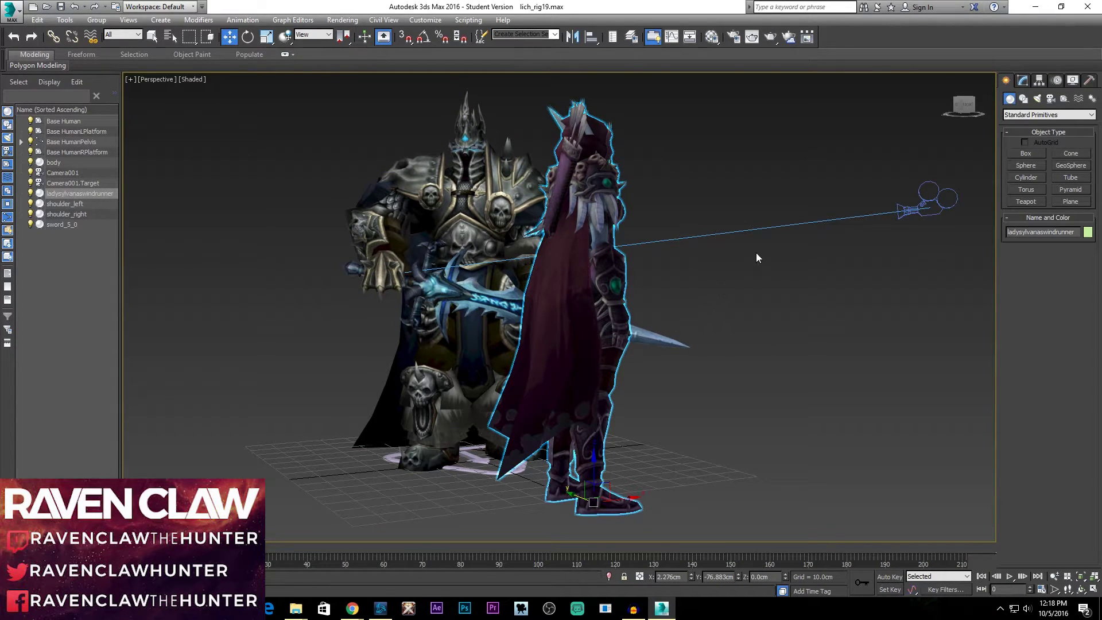
{"action": "left_click_drag", "start_coordinate": [966, 106], "coordinate": [867, 117]}
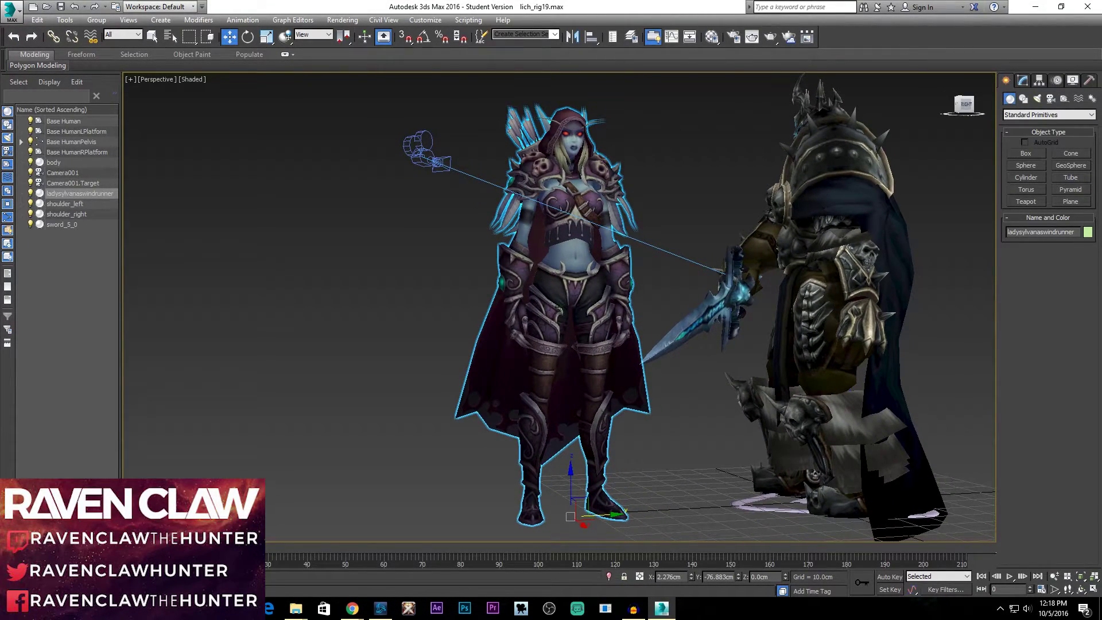
{"action": "middle_click_drag", "start_coordinate": [692, 370], "coordinate": [763, 375], "text": "alt"}
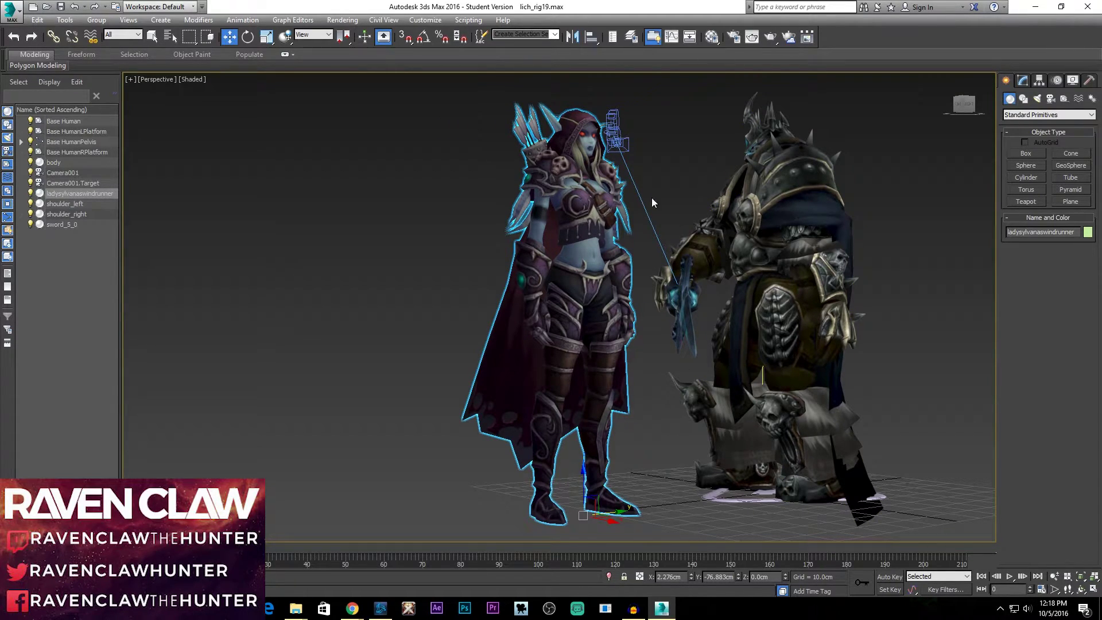
{"action": "left_click", "coordinate": [965, 106]}
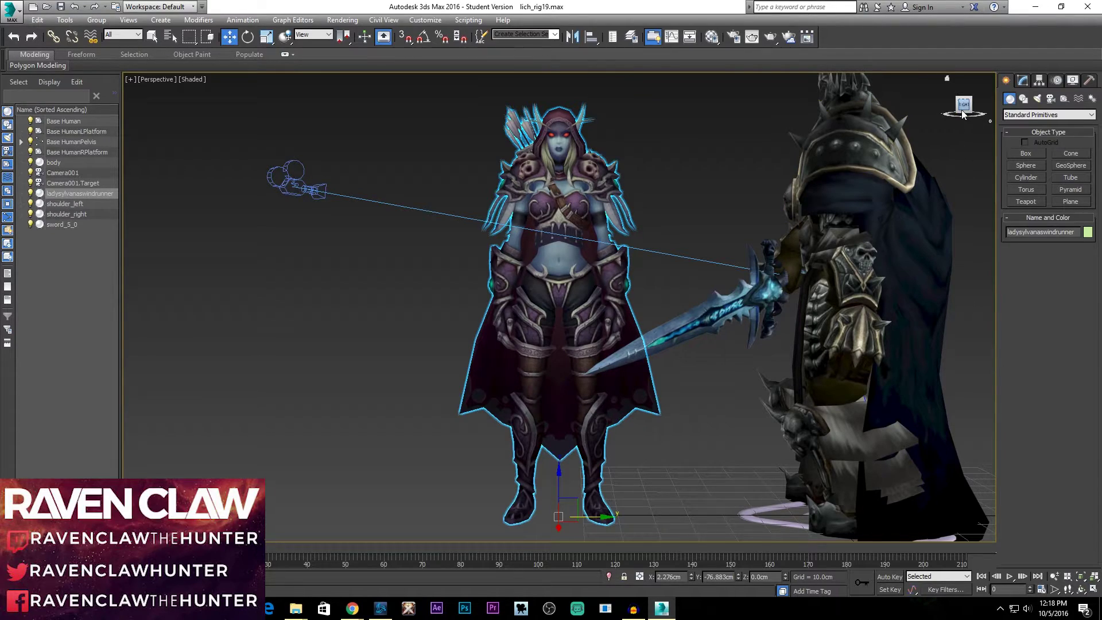
{"action": "mouse_move", "coordinate": [964, 107]}
{"action": "left_mouse_down"}
{"action": "mouse_move", "coordinate": [989, 119]}
{"action": "mouse_move", "coordinate": [939, 107]}
{"action": "mouse_move", "coordinate": [964, 107]}
{"action": "left_mouse_up"}
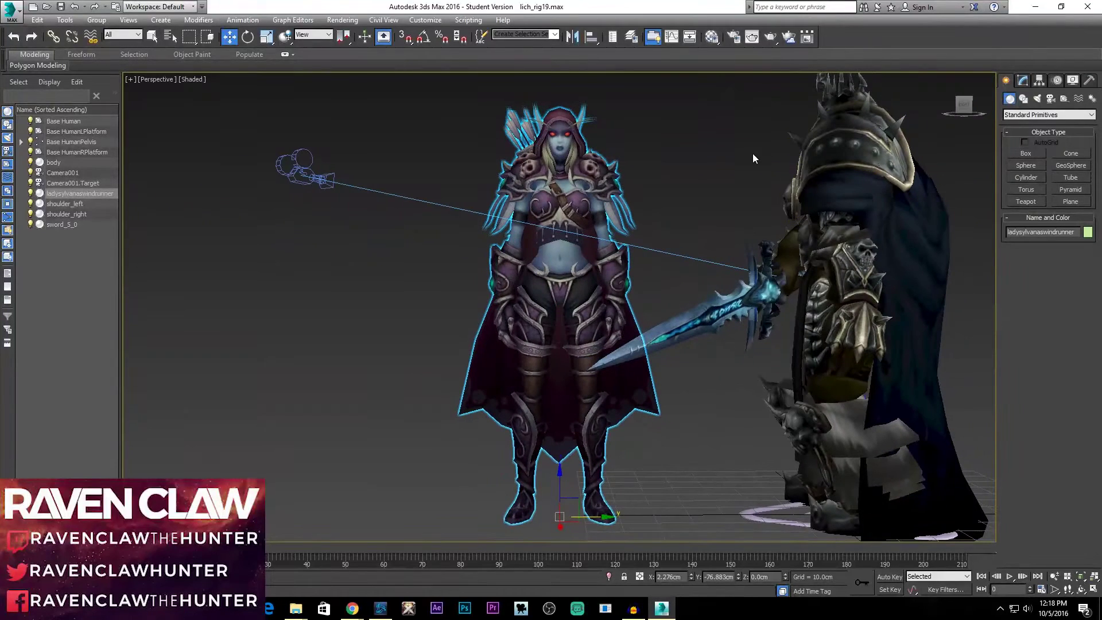
{"action": "left_click", "coordinate": [724, 153]}
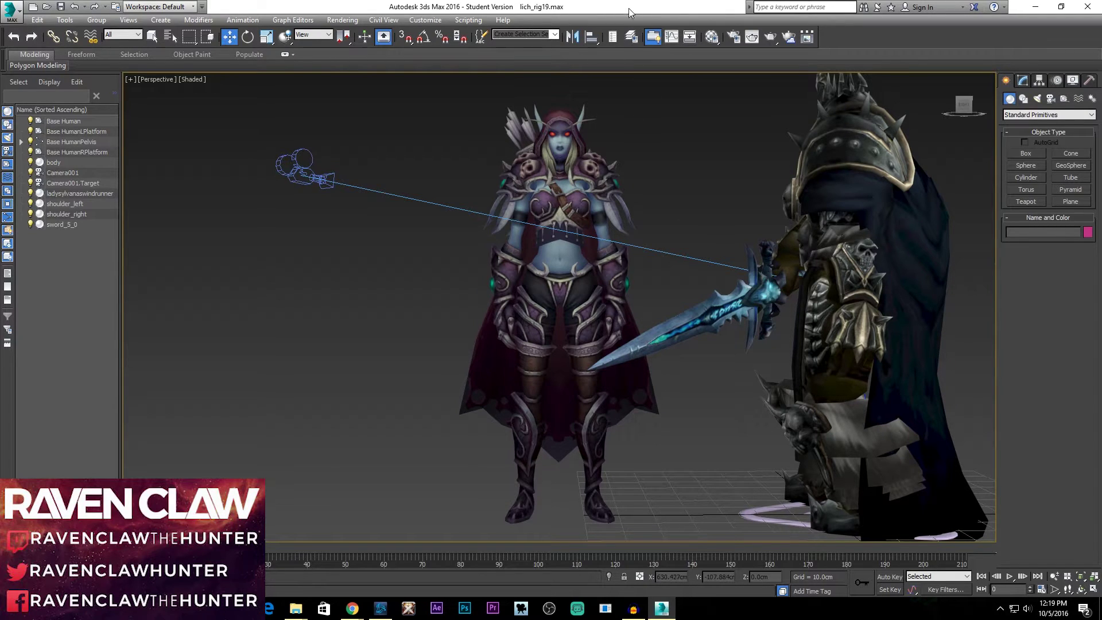
{"action": "mouse_move", "coordinate": [963, 111]}
{"action": "left_mouse_down"}
{"action": "mouse_move", "coordinate": [1005, 109]}
{"action": "mouse_move", "coordinate": [966, 109]}
{"action": "left_mouse_up"}
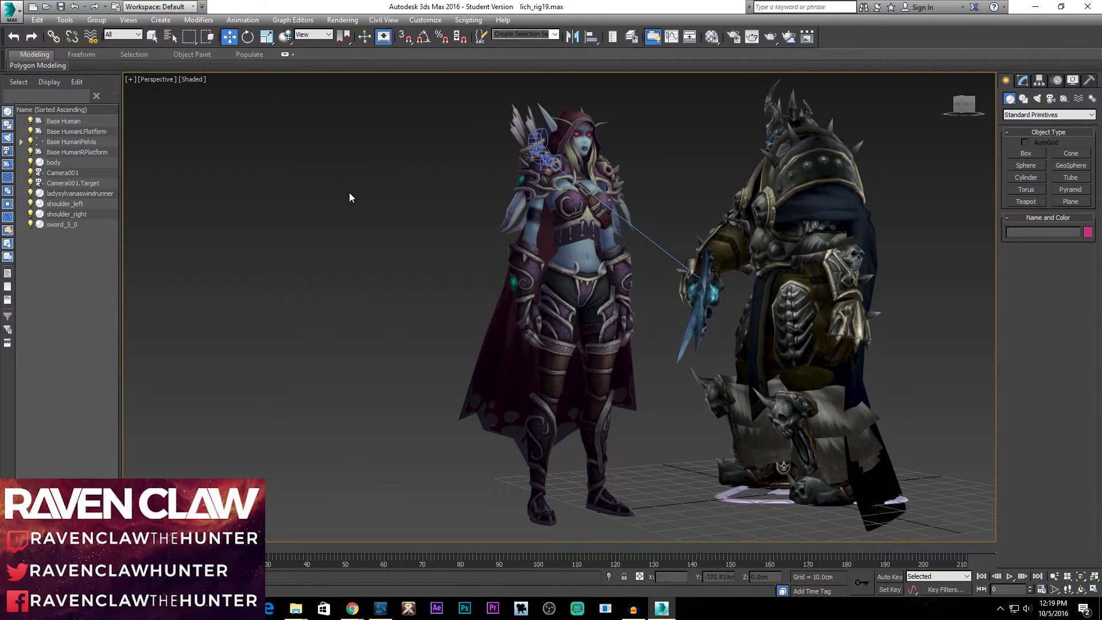
{"action": "left_click_drag", "start_coordinate": [963, 106], "coordinate": [939, 113]}
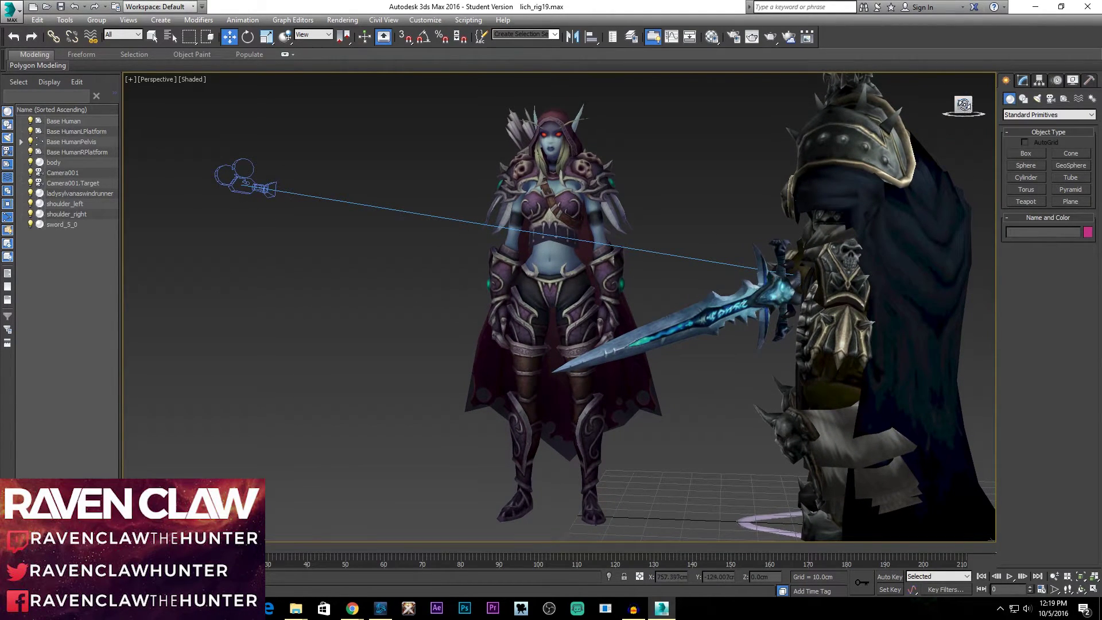
{"action": "left_click_drag", "start_coordinate": [966, 111], "coordinate": [913, 115]}
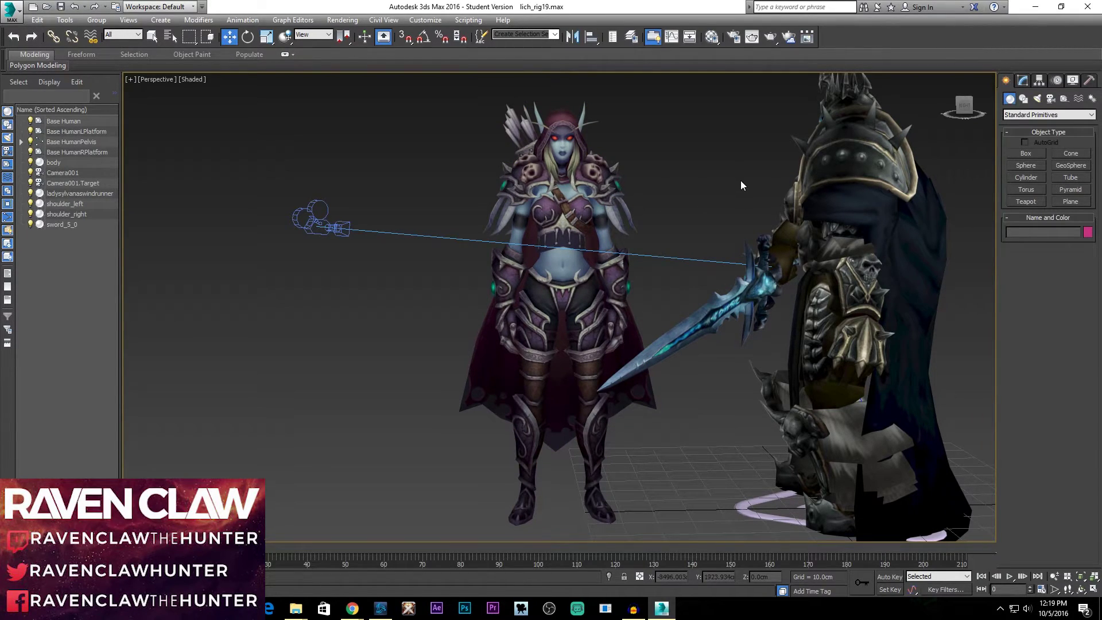
{"action": "left_click_drag", "start_coordinate": [965, 108], "coordinate": [972, 112]}
{"action": "mouse_move", "coordinate": [655, 373]}
{"action": "middle_mouse_down", "text": "alt"}
{"action": "mouse_move", "coordinate": [741, 365]}
{"action": "mouse_move", "coordinate": [611, 351]}
{"action": "mouse_move", "coordinate": [638, 381]}
{"action": "middle_mouse_up", "text": "alt"}
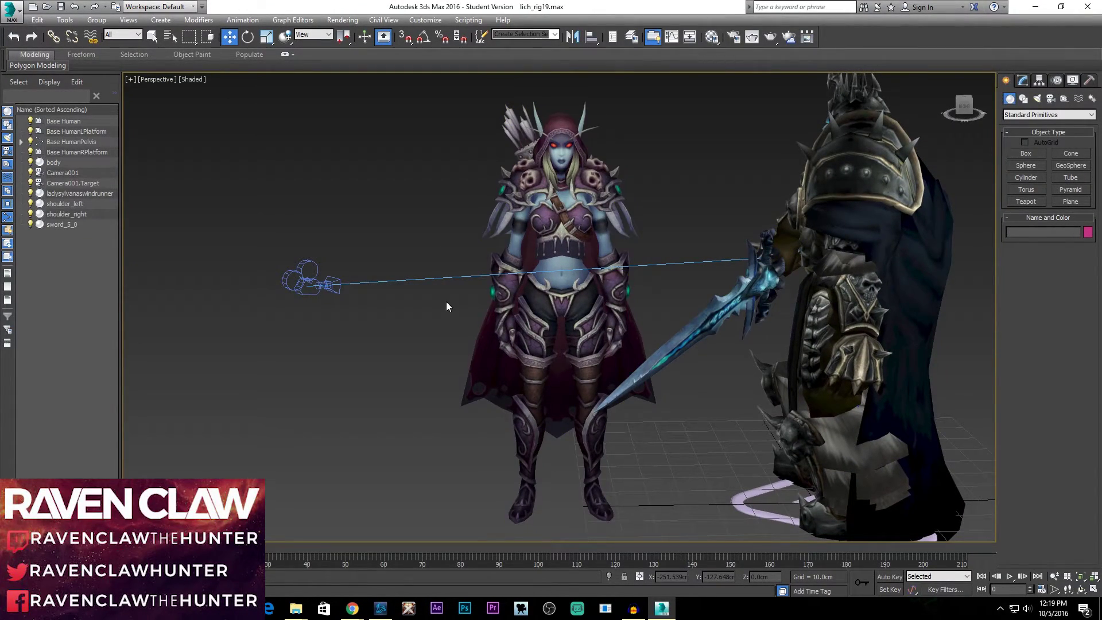
Select the Sylvanas model and open its Editable Mesh for editing at Element level.
{"action": "left_click", "coordinate": [560, 177]}
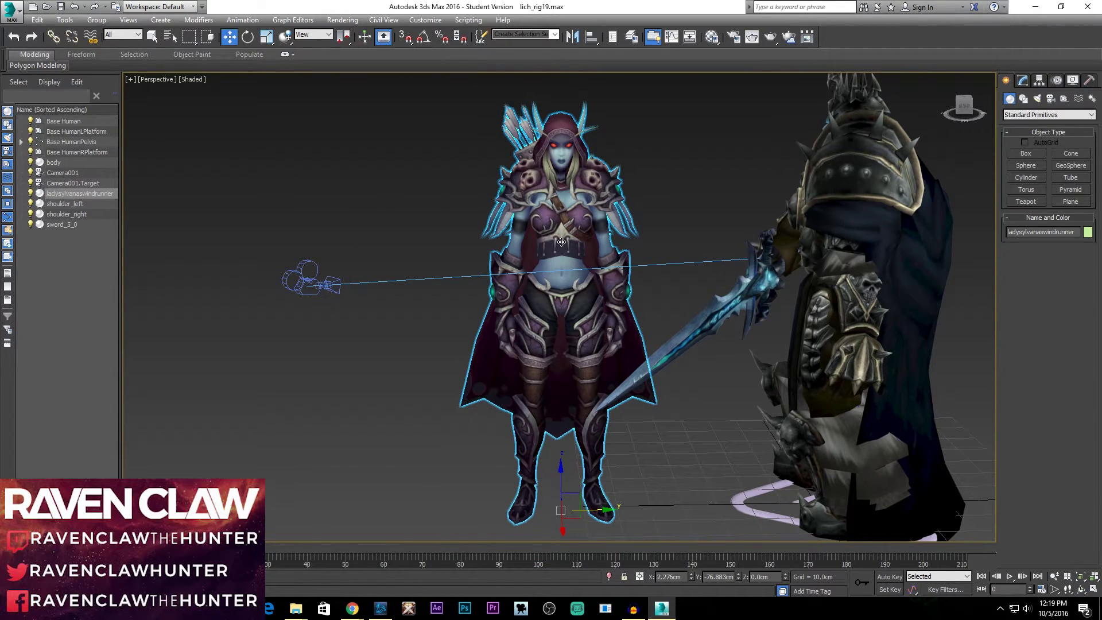
{"action": "scroll", "coordinate": [585, 279], "scroll_direction": "up", "scroll_amount": 3}
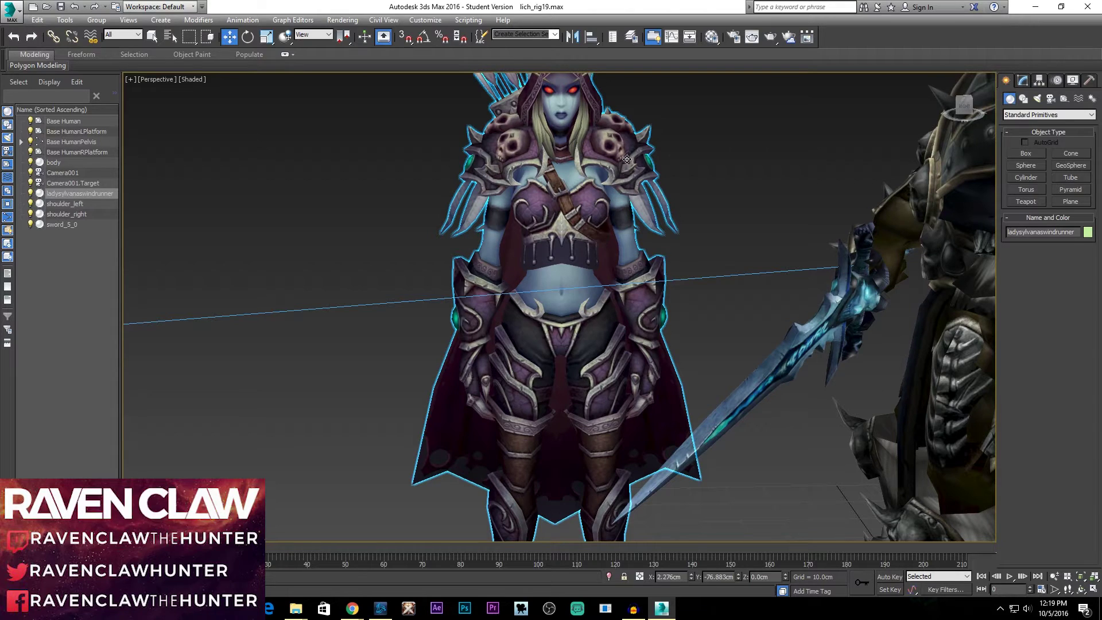
{"action": "scroll", "coordinate": [609, 134], "scroll_direction": "down", "scroll_amount": 3}
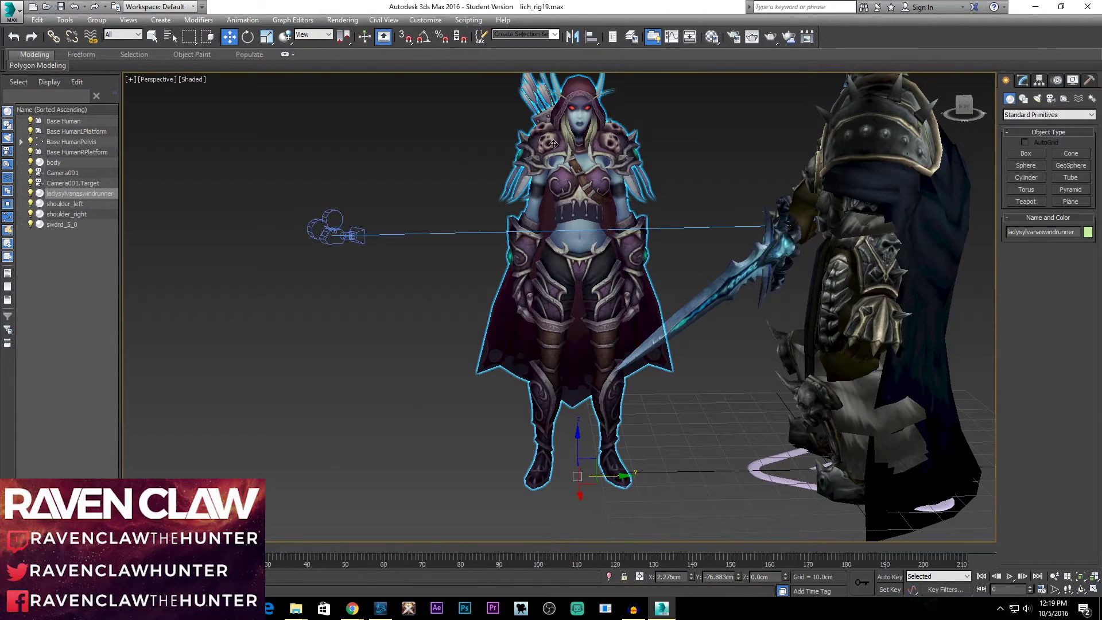
{"action": "left_click_drag", "start_coordinate": [965, 108], "coordinate": [1033, 104]}
{"action": "left_click", "coordinate": [1029, 84]}
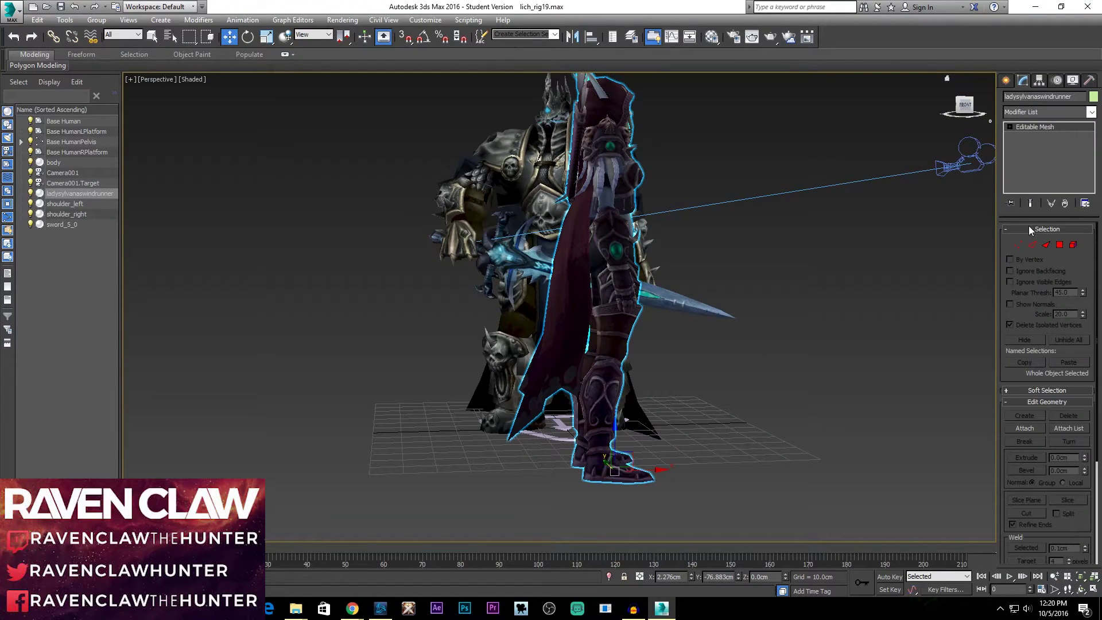
{"action": "left_click", "coordinate": [1072, 246]}
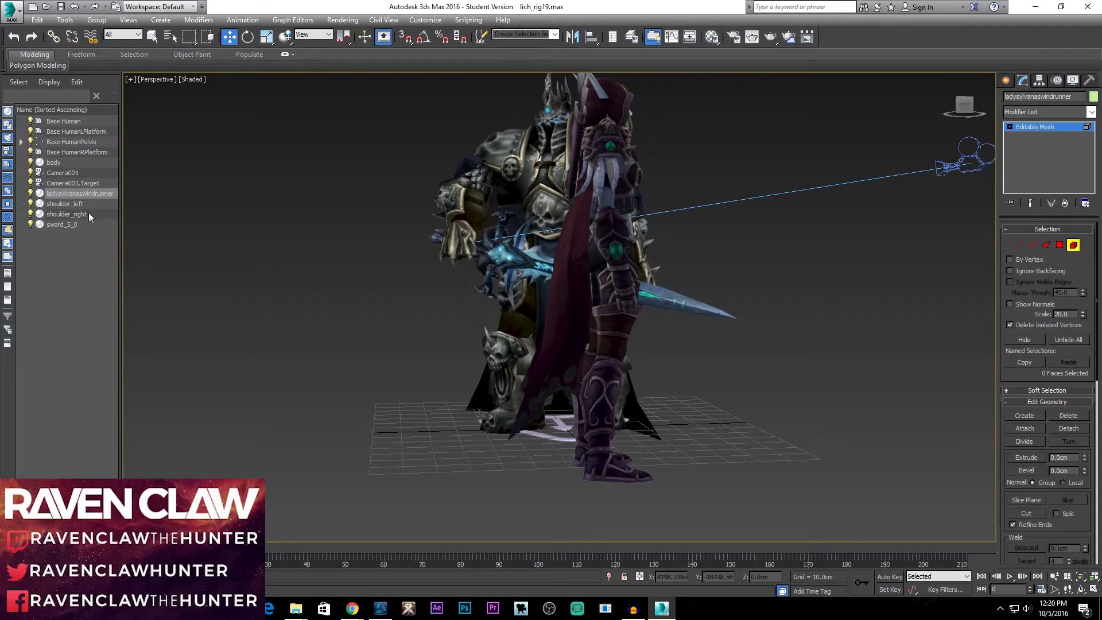
Try moving the quiver element about 6 cm away from Sylvanas's back along the X axis, and undo the move.
{"action": "left_click", "coordinate": [582, 132]}
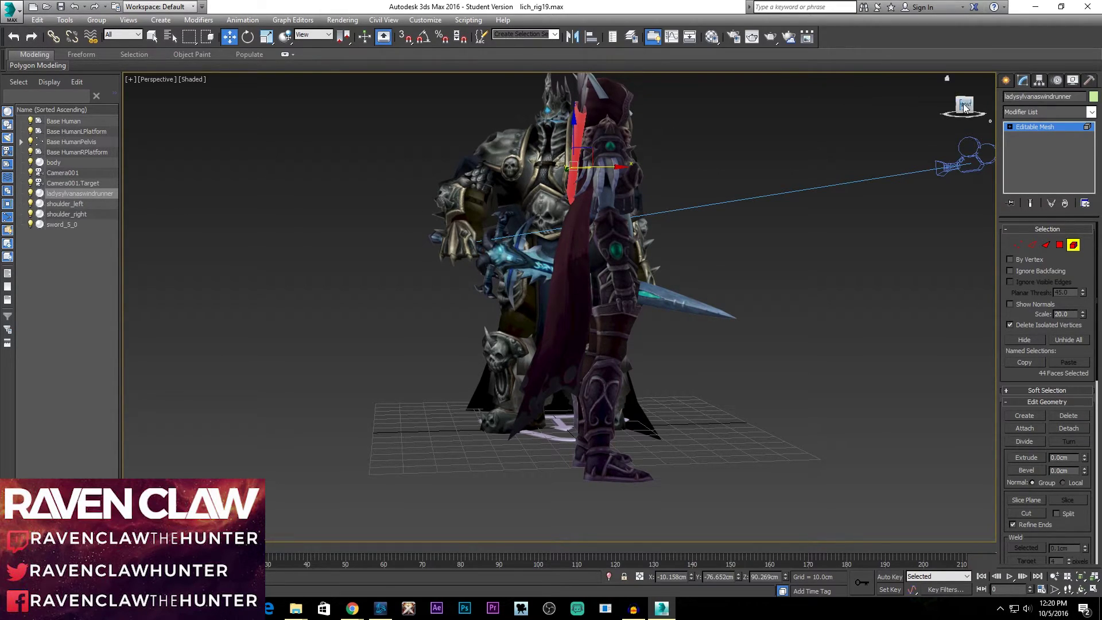
{"action": "left_click_drag", "start_coordinate": [965, 106], "coordinate": [913, 122]}
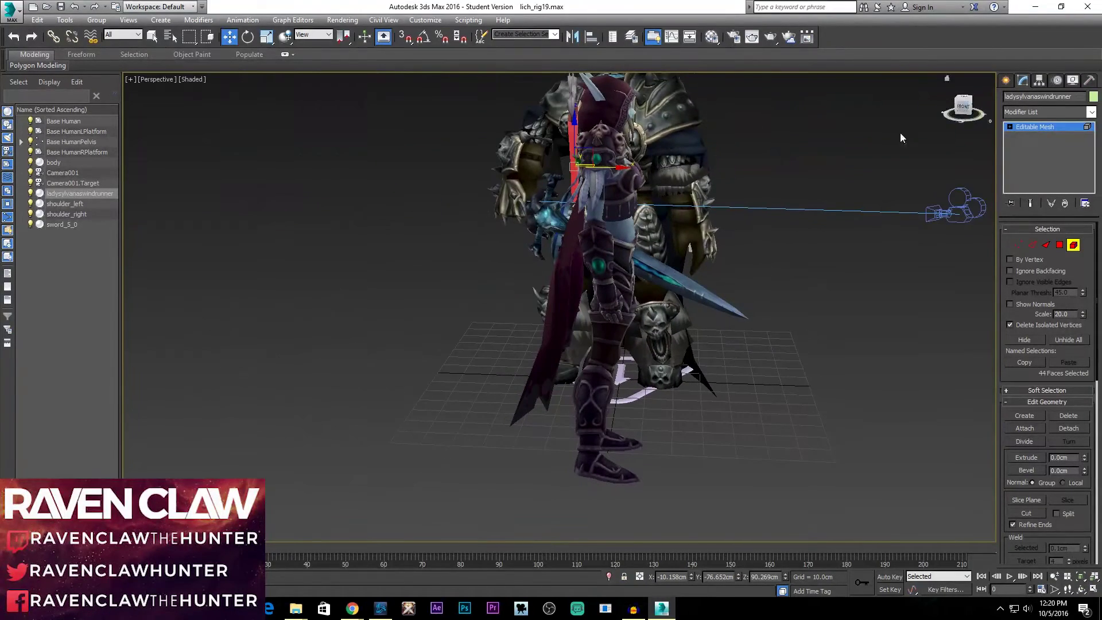
{"action": "left_click_drag", "start_coordinate": [615, 174], "coordinate": [590, 173]}
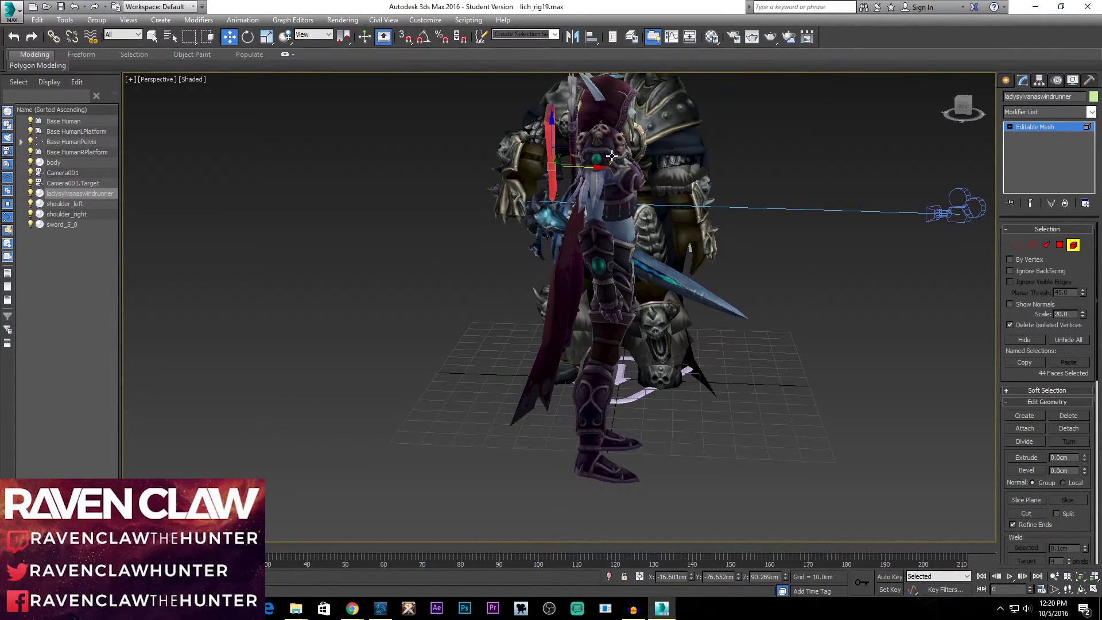
{"action": "left_click_drag", "start_coordinate": [968, 111], "coordinate": [983, 113]}
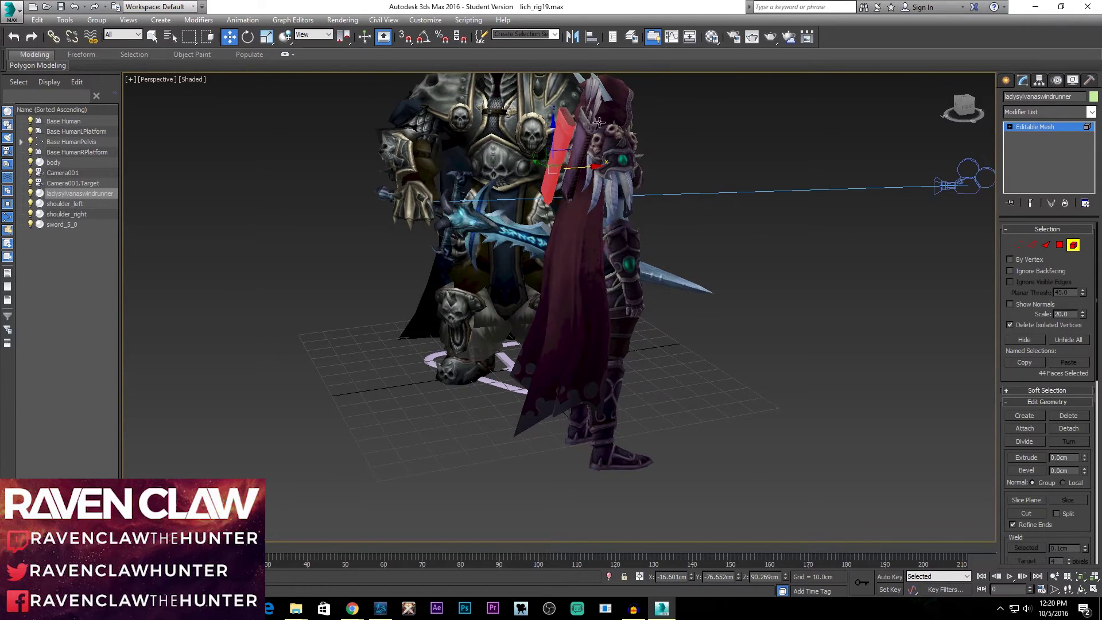
{"action": "key", "text": "ctrl+z"}
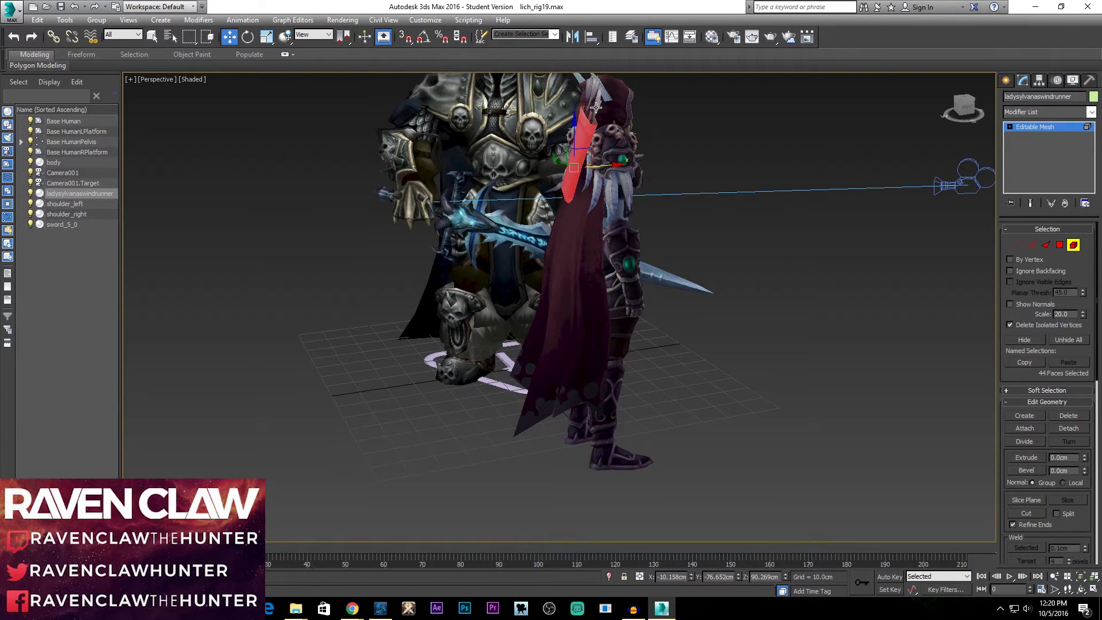
Select an arrow element in the quiver, check it from the front, and clear the element selection.
{"action": "left_click", "coordinate": [596, 108]}
{"action": "left_click", "coordinate": [594, 87]}
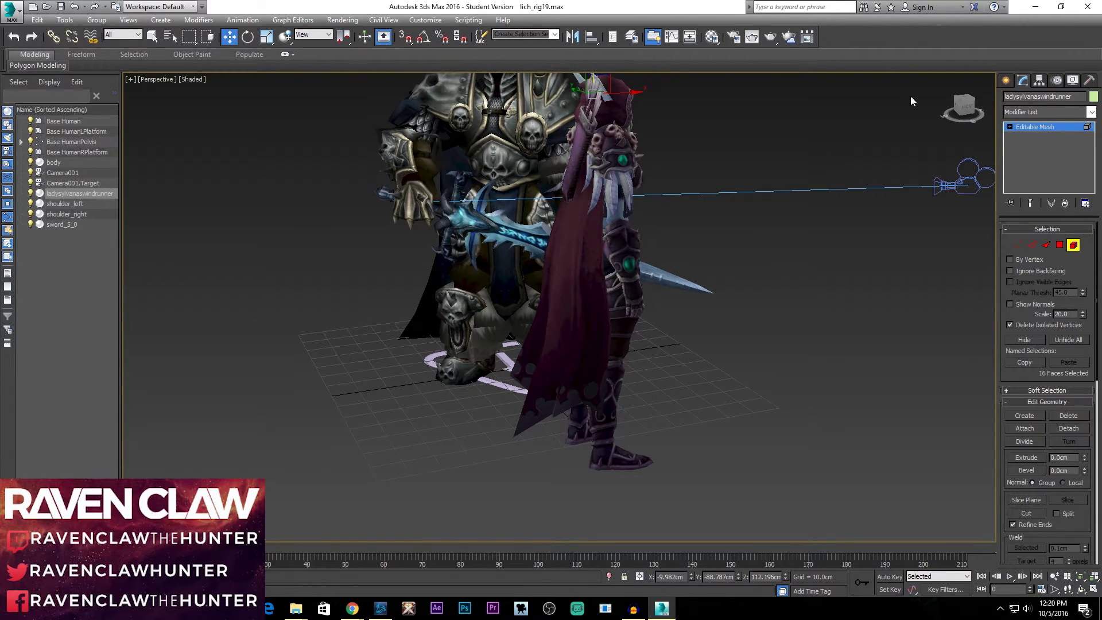
{"action": "left_click", "coordinate": [970, 98]}
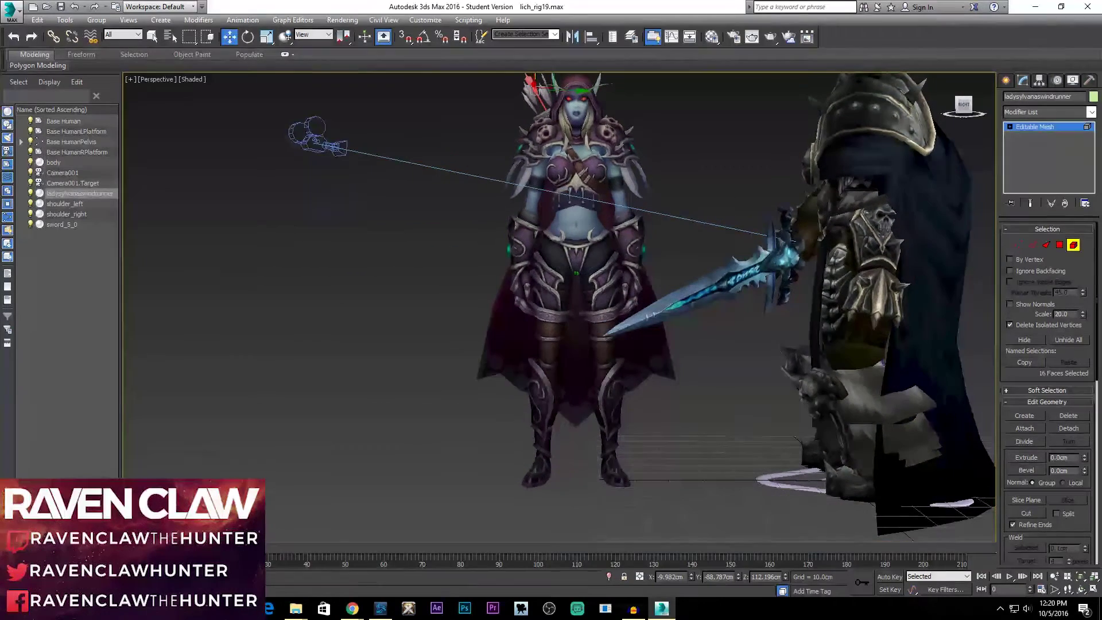
{"action": "scroll", "coordinate": [655, 179], "scroll_direction": "down", "scroll_amount": 2}
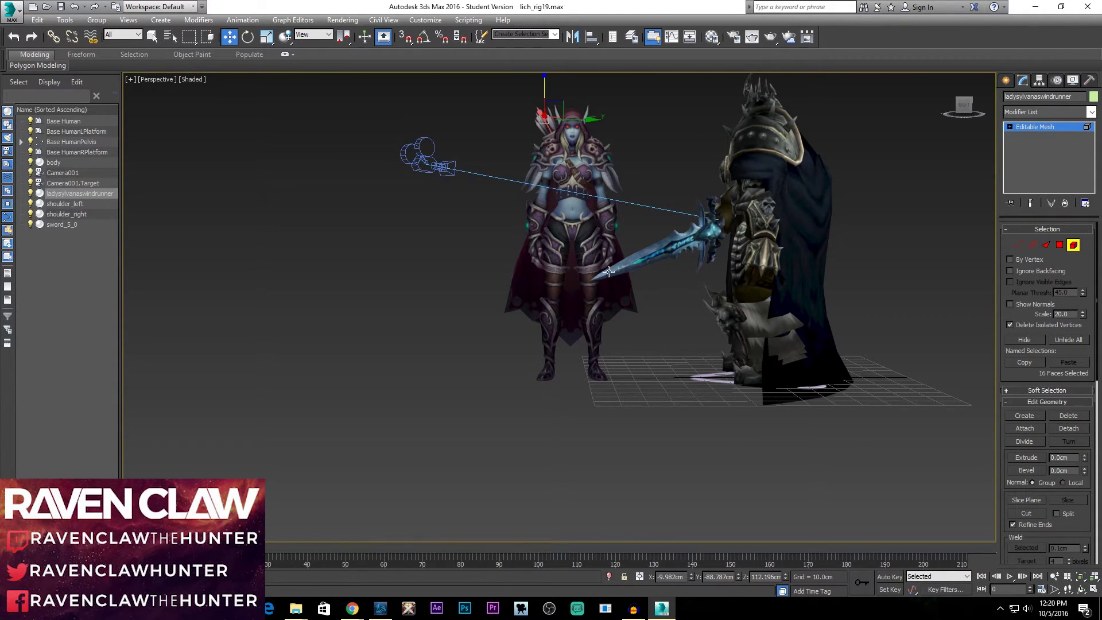
{"action": "scroll", "coordinate": [623, 150], "scroll_direction": "down", "scroll_amount": 2}
{"action": "scroll", "coordinate": [628, 147], "scroll_direction": "up", "scroll_amount": 5}
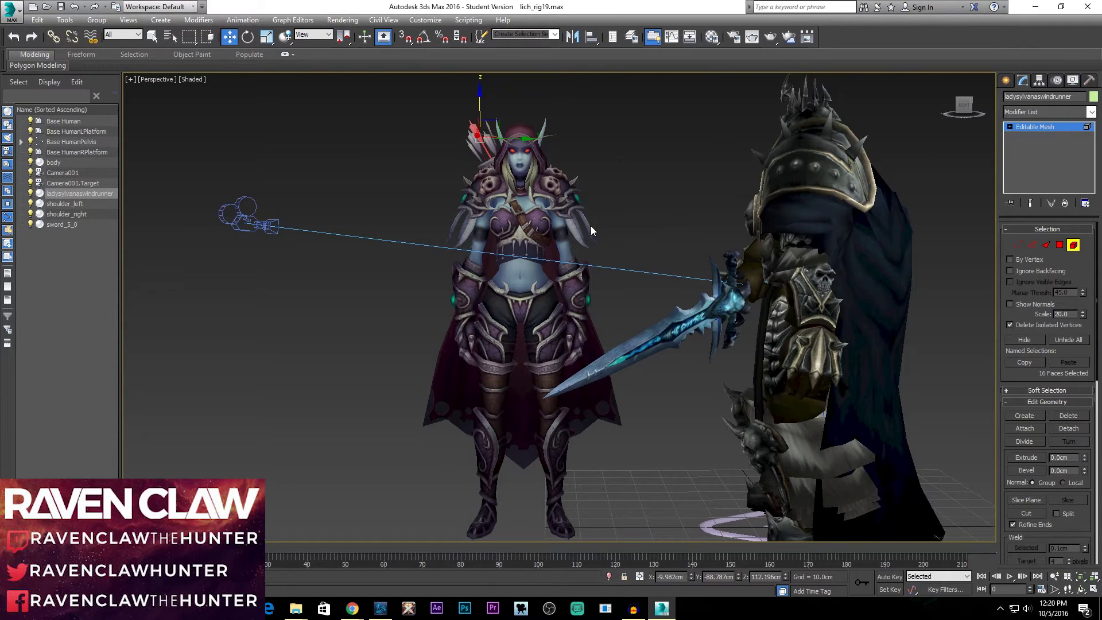
{"action": "left_click", "coordinate": [623, 194]}
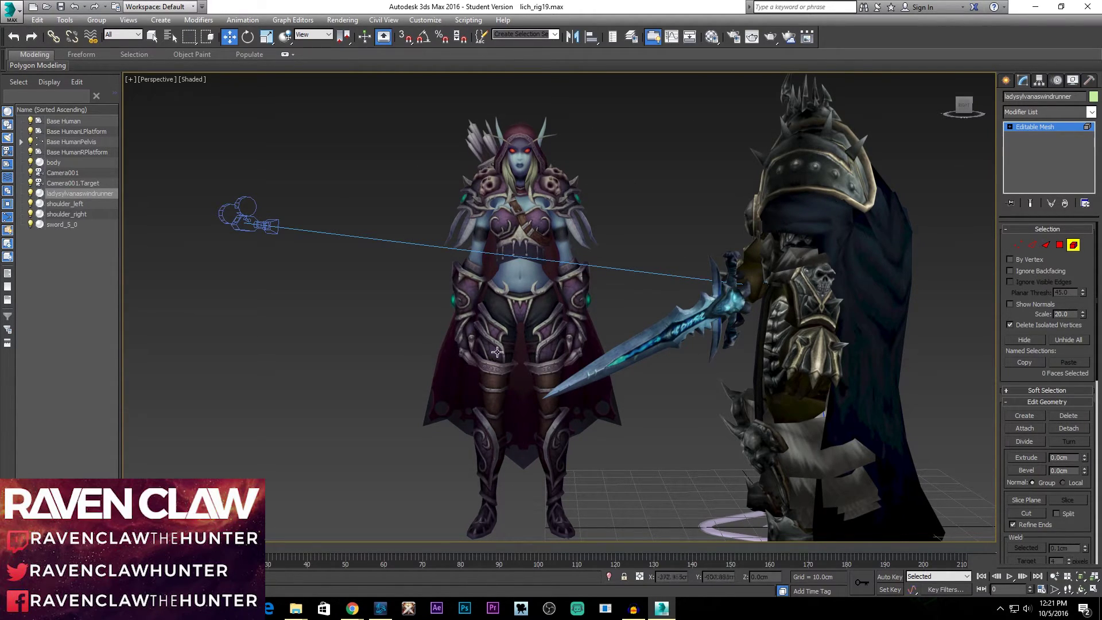
Select the mesh's hip element and its hood element in turn, and clear the element selection.
{"action": "left_click", "coordinate": [560, 280]}
{"action": "left_click", "coordinate": [523, 313]}
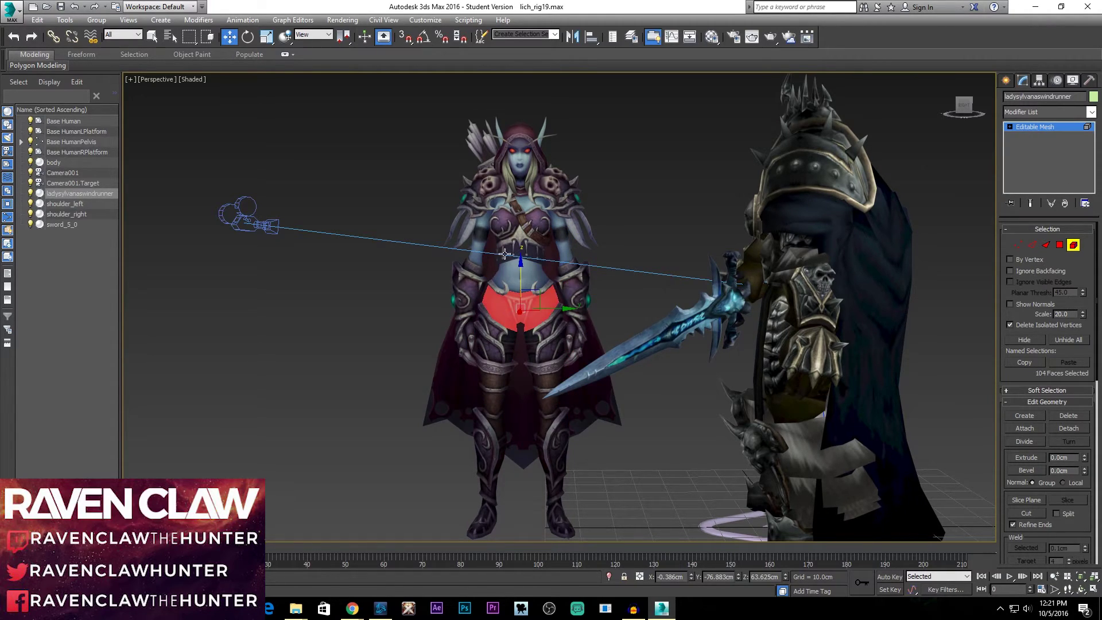
{"action": "left_click", "coordinate": [521, 152]}
{"action": "left_click", "coordinate": [530, 132]}
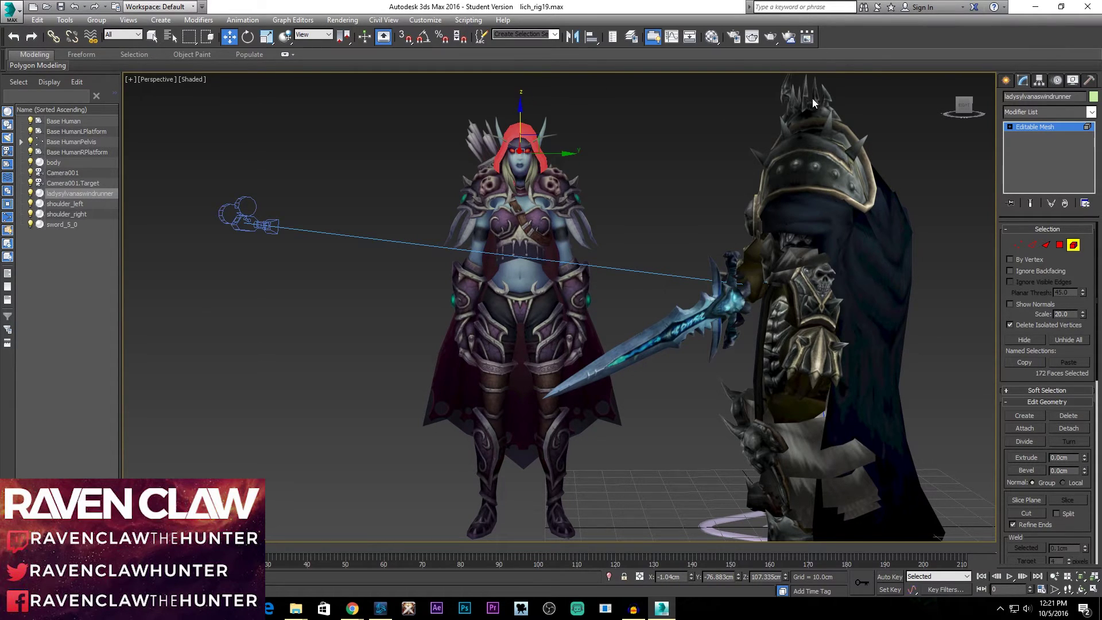
{"action": "mouse_move", "coordinate": [967, 112]}
{"action": "left_mouse_down"}
{"action": "mouse_move", "coordinate": [1031, 129]}
{"action": "mouse_move", "coordinate": [996, 109]}
{"action": "mouse_move", "coordinate": [954, 125]}
{"action": "mouse_move", "coordinate": [980, 116]}
{"action": "mouse_move", "coordinate": [965, 103]}
{"action": "mouse_move", "coordinate": [982, 109]}
{"action": "mouse_move", "coordinate": [965, 110]}
{"action": "left_mouse_up"}
{"action": "left_click", "coordinate": [642, 150]}
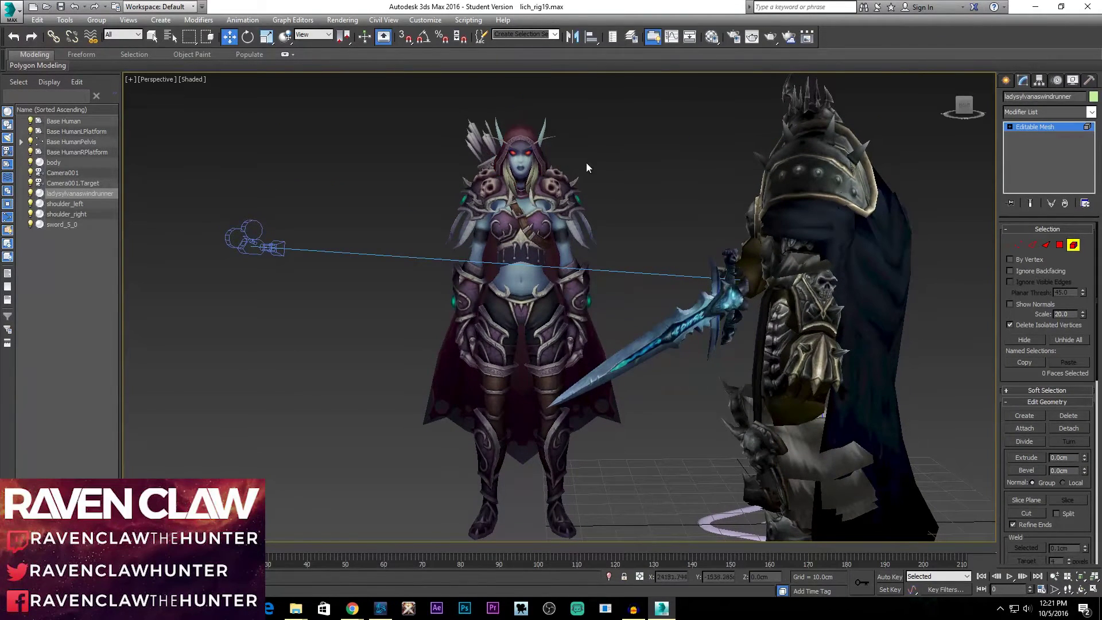
Select the hood element of the Sylvanas mesh and examine it from behind and from the side.
{"action": "left_click", "coordinate": [520, 140]}
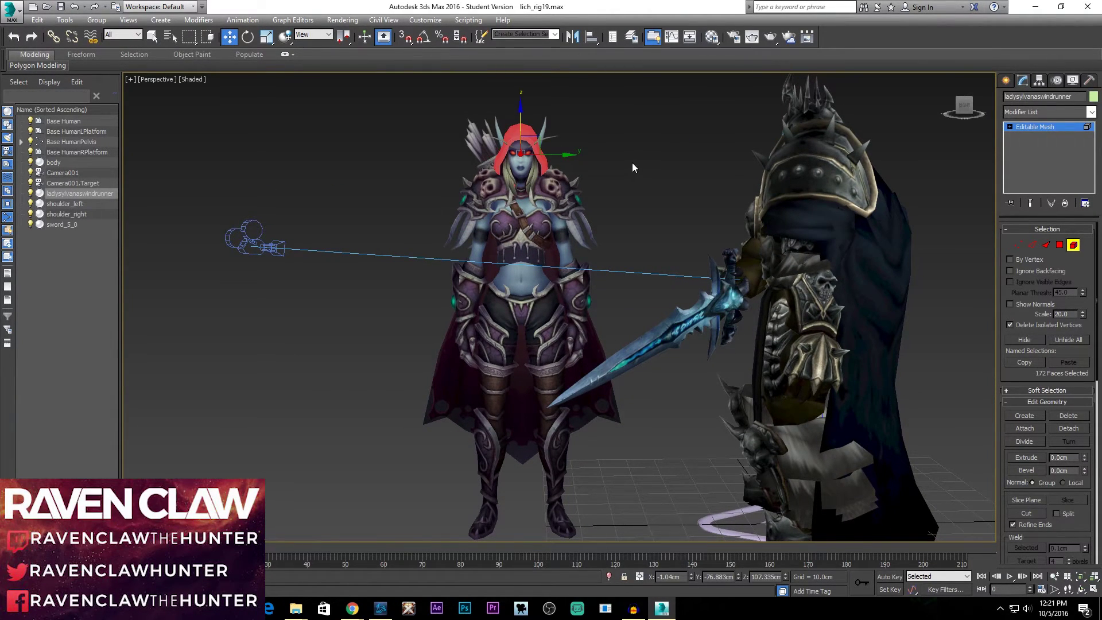
{"action": "left_click", "coordinate": [538, 166]}
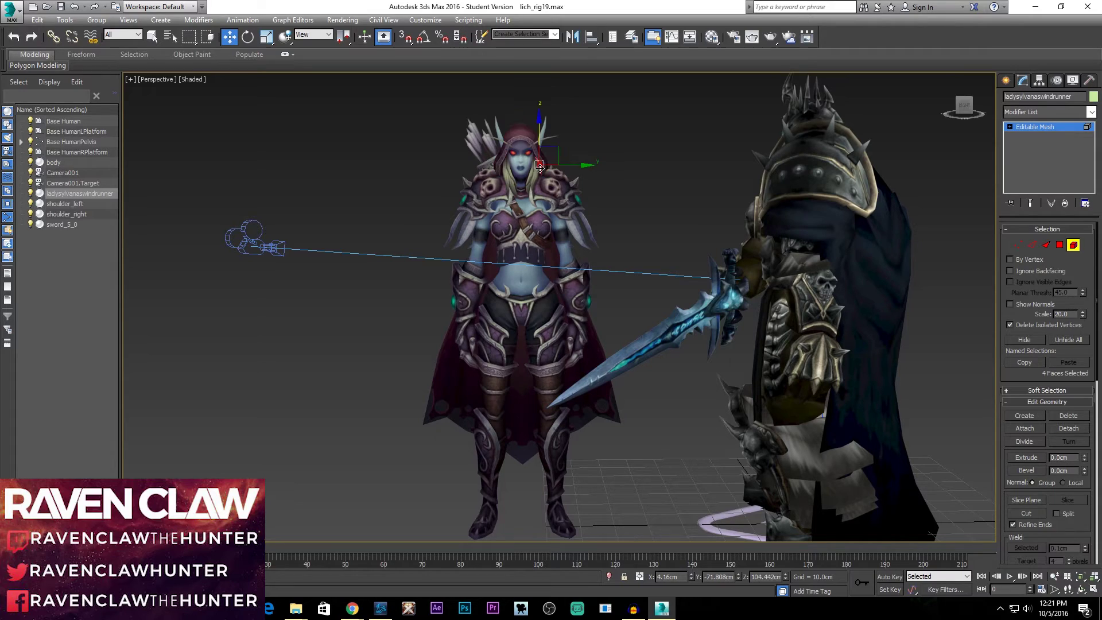
{"action": "left_click", "coordinate": [526, 133]}
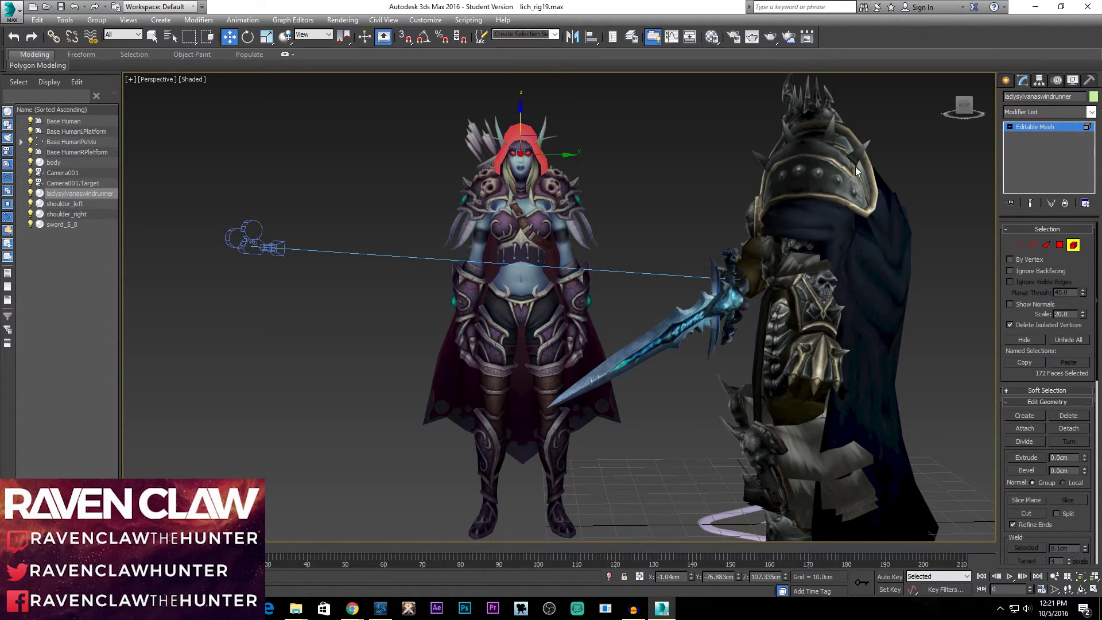
{"action": "left_click_drag", "start_coordinate": [967, 111], "coordinate": [1065, 107]}
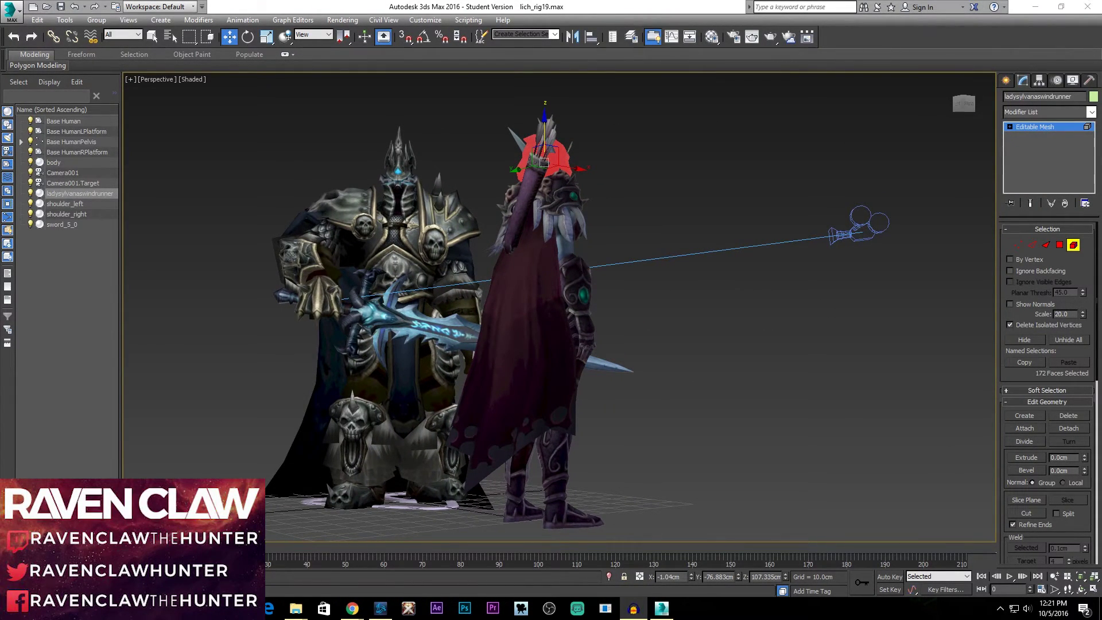
{"action": "left_click", "coordinate": [973, 109]}
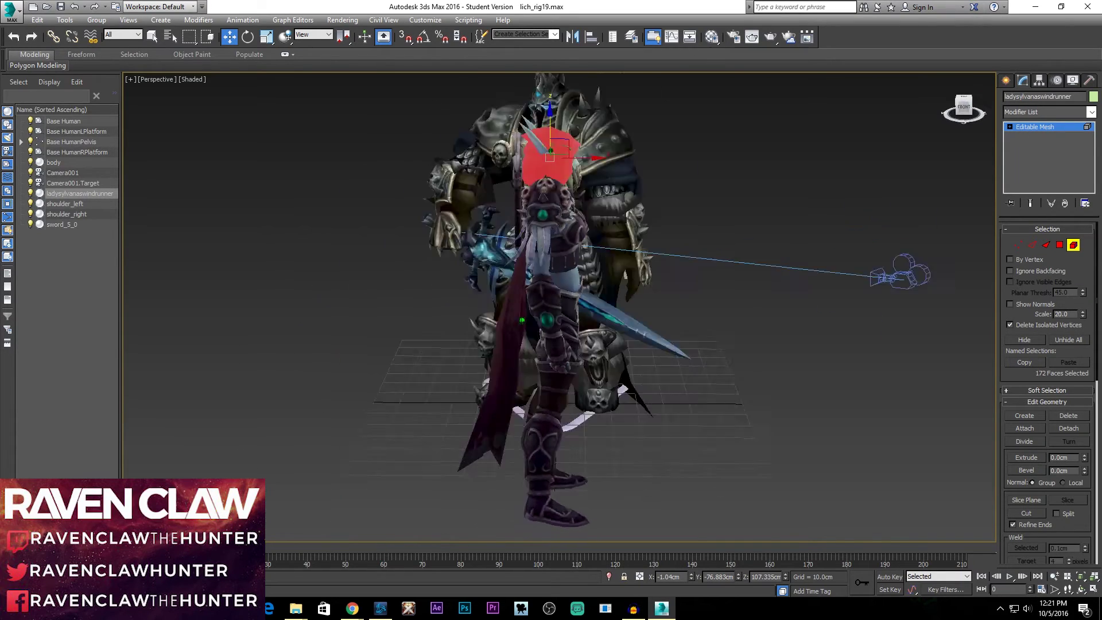